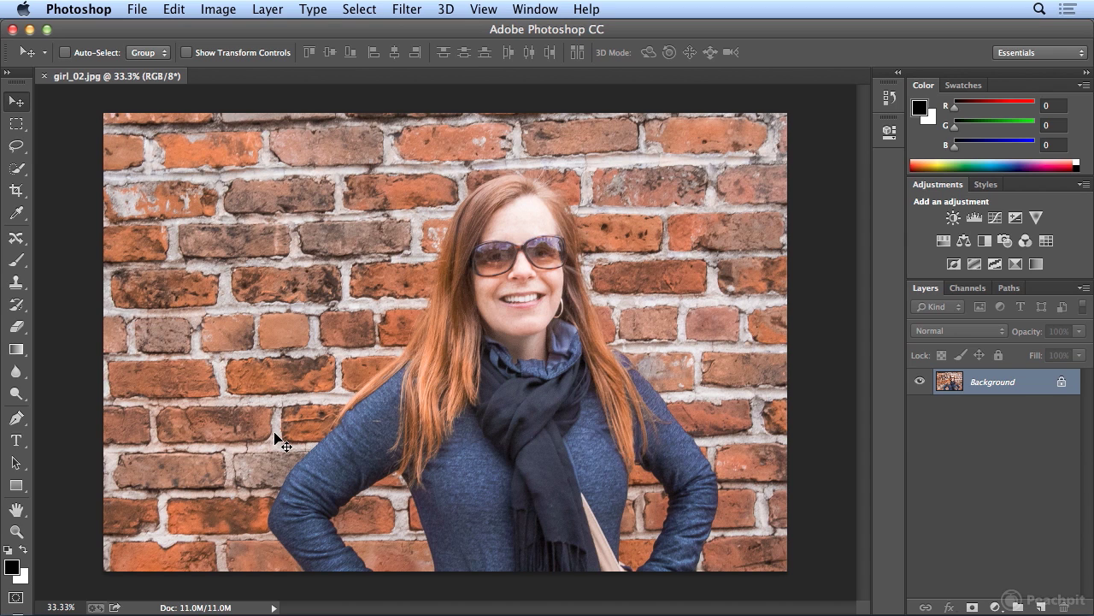
Draw a loose freehand selection around the woman with the Content-Aware Move tool, including some surrounding brick wall
click(21, 240)
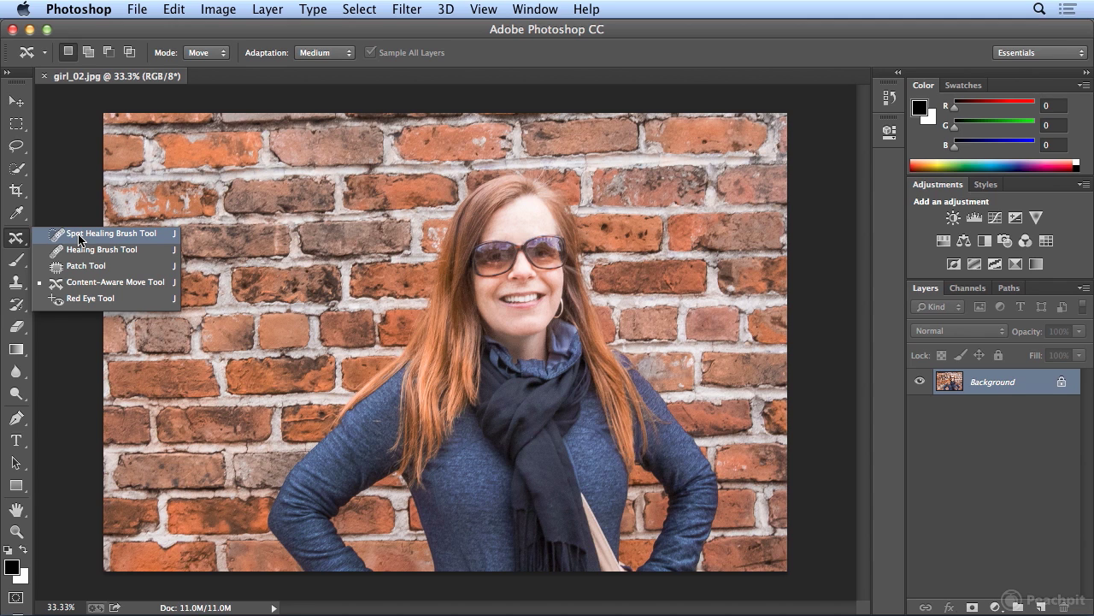
click(114, 285)
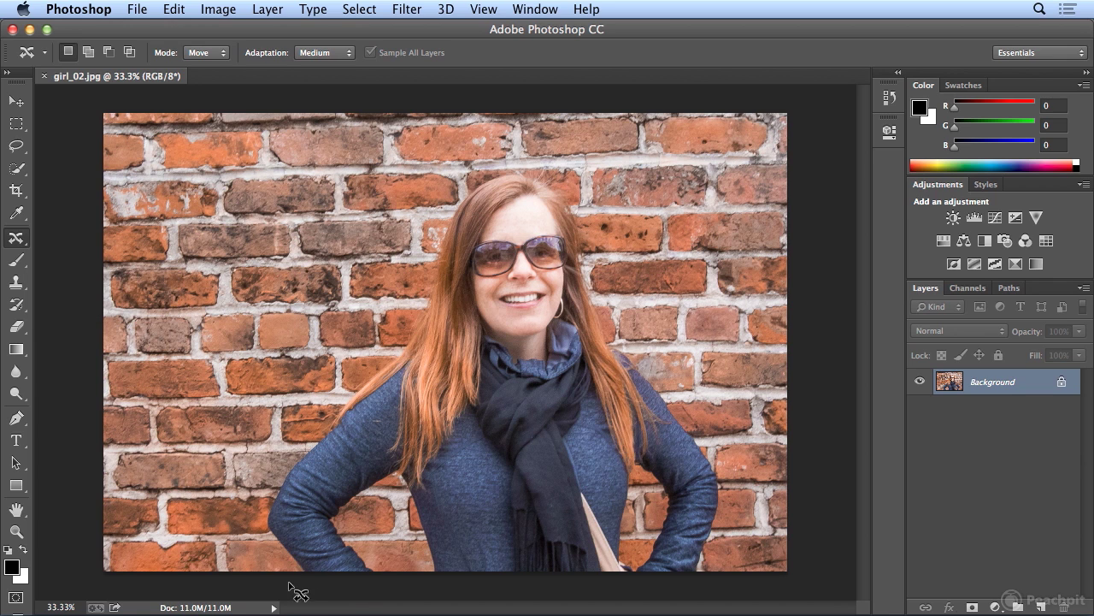
mouse_move(260, 554)
mouse_down()
mouse_move(268, 470)
mouse_move(406, 304)
mouse_move(436, 255)
mouse_move(450, 174)
mouse_move(529, 158)
mouse_move(562, 176)
mouse_move(617, 311)
mouse_move(722, 445)
mouse_move(725, 588)
mouse_up()
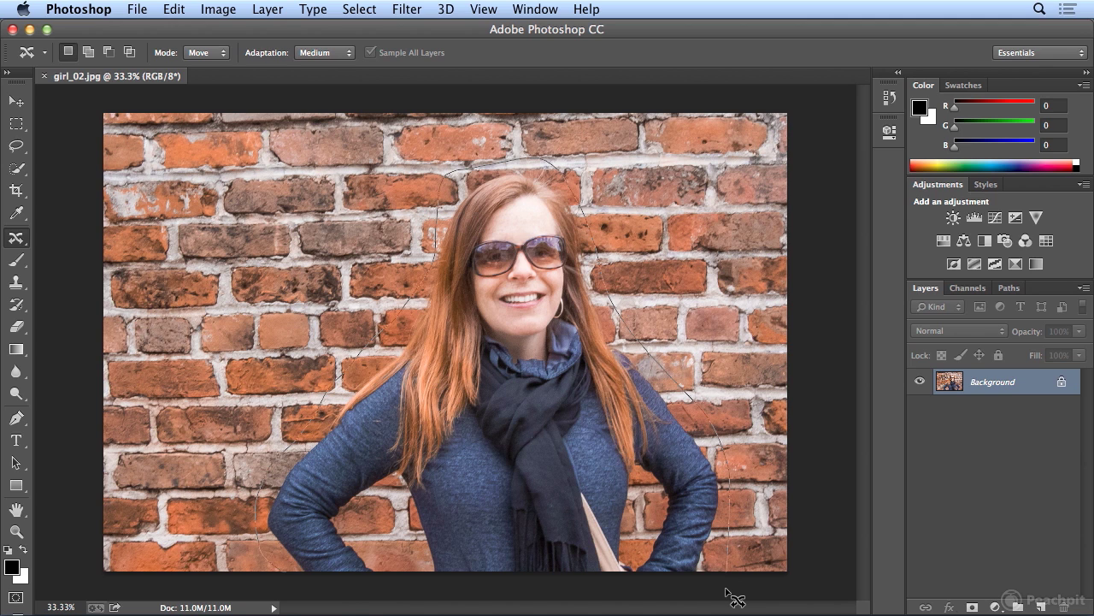
mouse_move(726, 589)
mouse_down()
mouse_move(360, 598)
mouse_move(283, 573)
mouse_up()
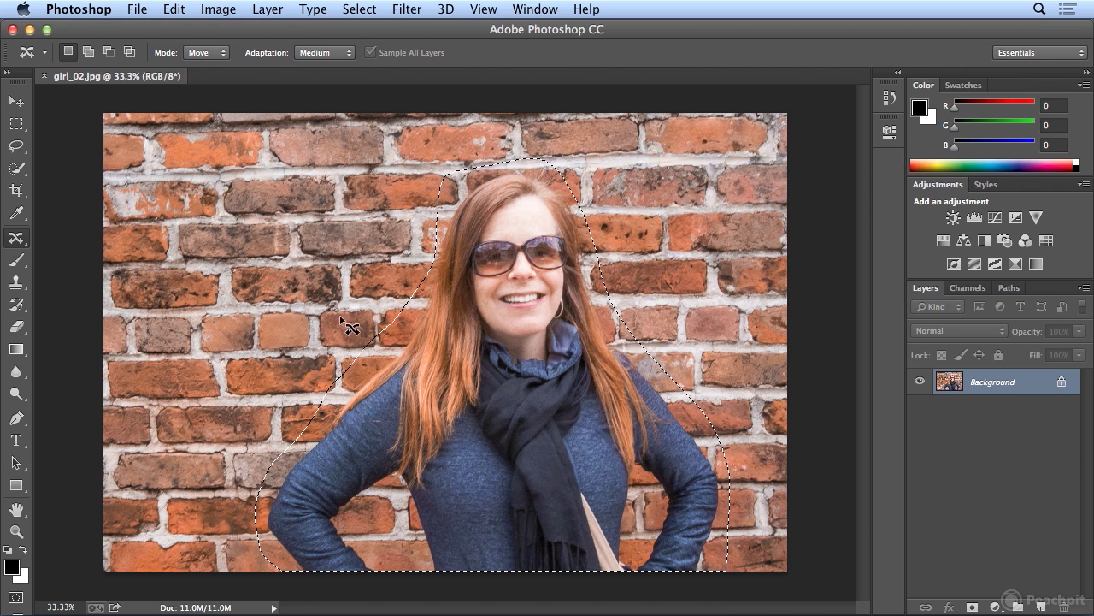
Try shifting the selected woman to the right with the regular Move tool, and undo the move
key(v)
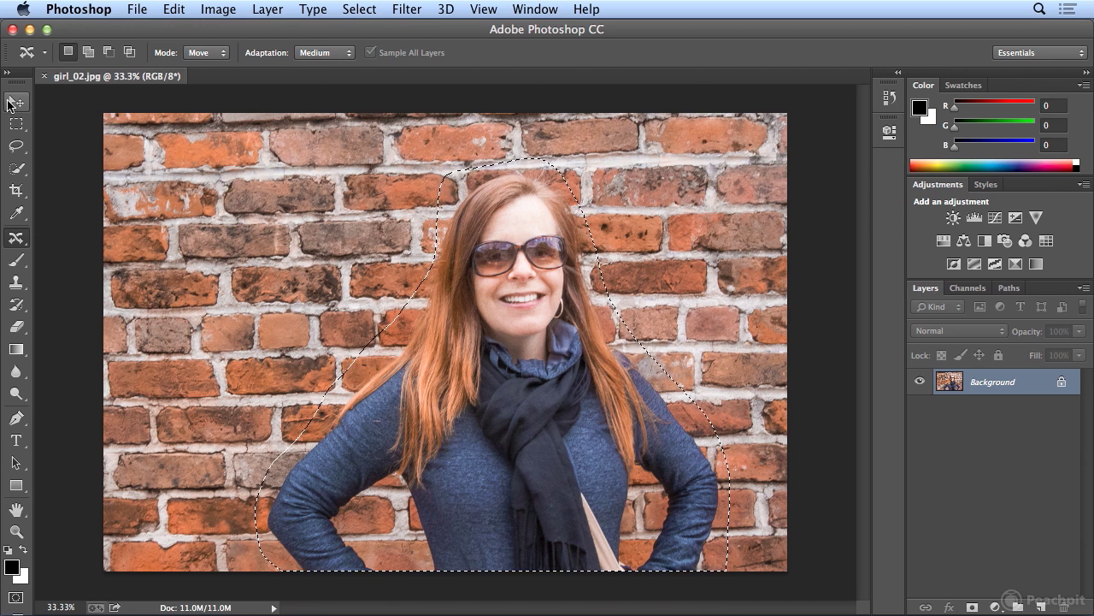
drag(381, 384, 511, 383)
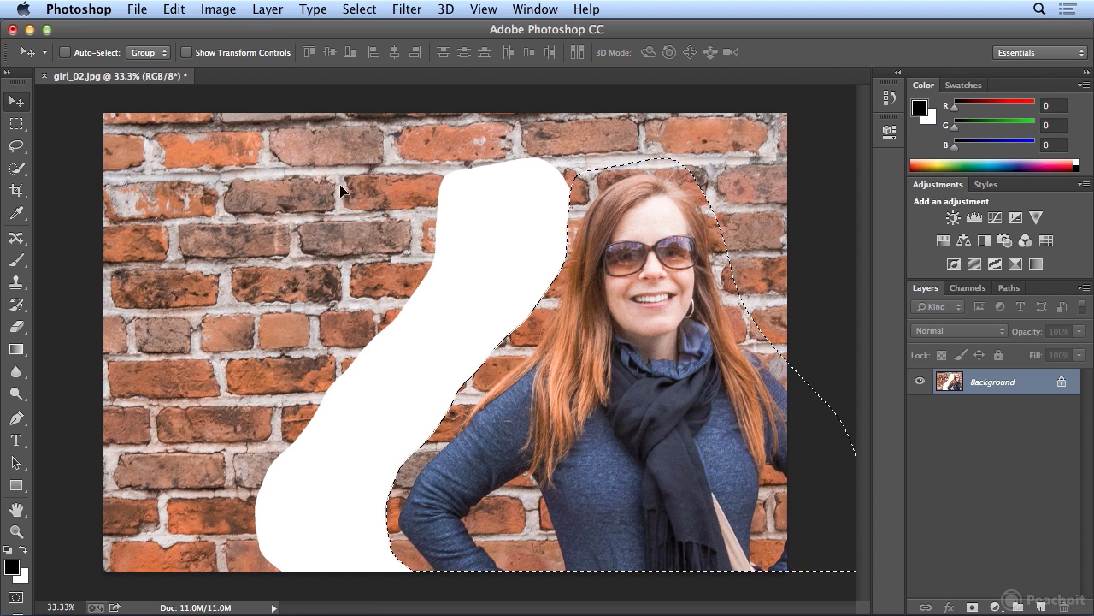
click(174, 8)
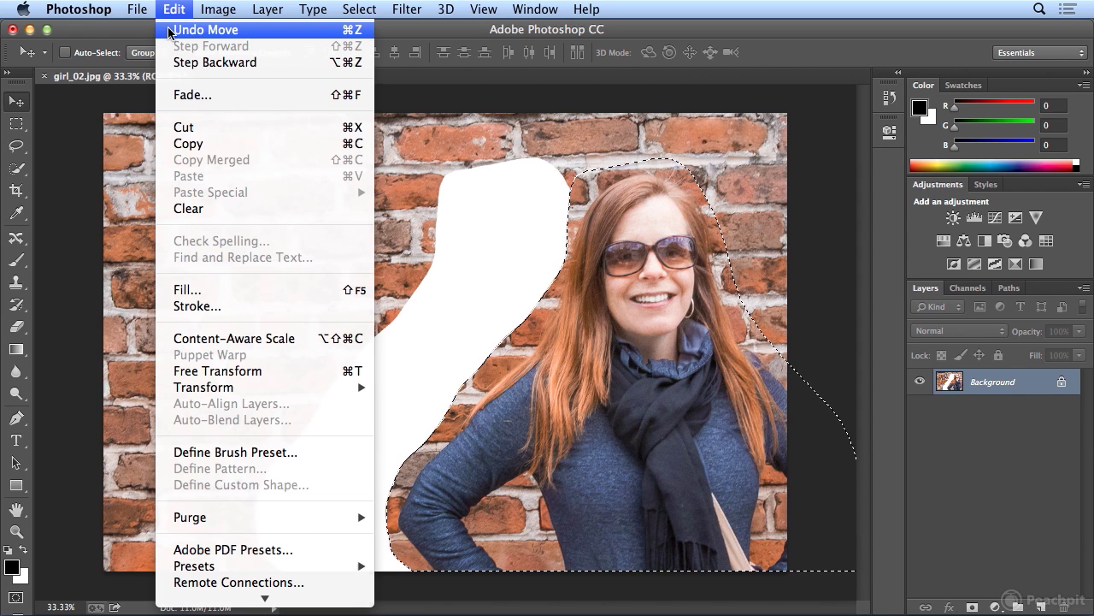
click(170, 31)
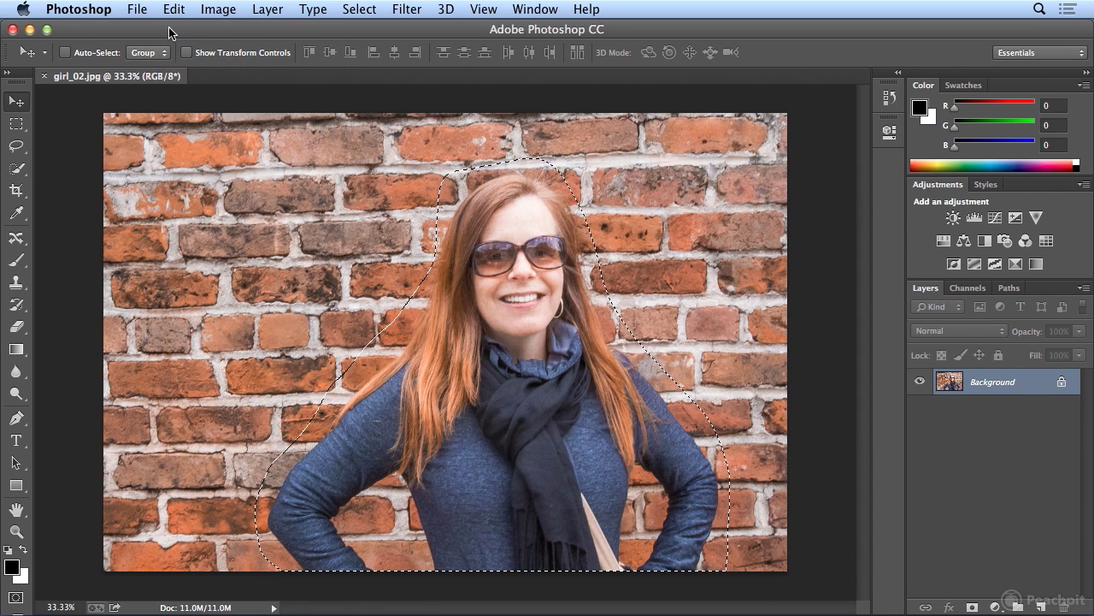
Move the selected woman about 2.14 in to the right with the Content-Aware Move tool at Medium adaptation
click(16, 238)
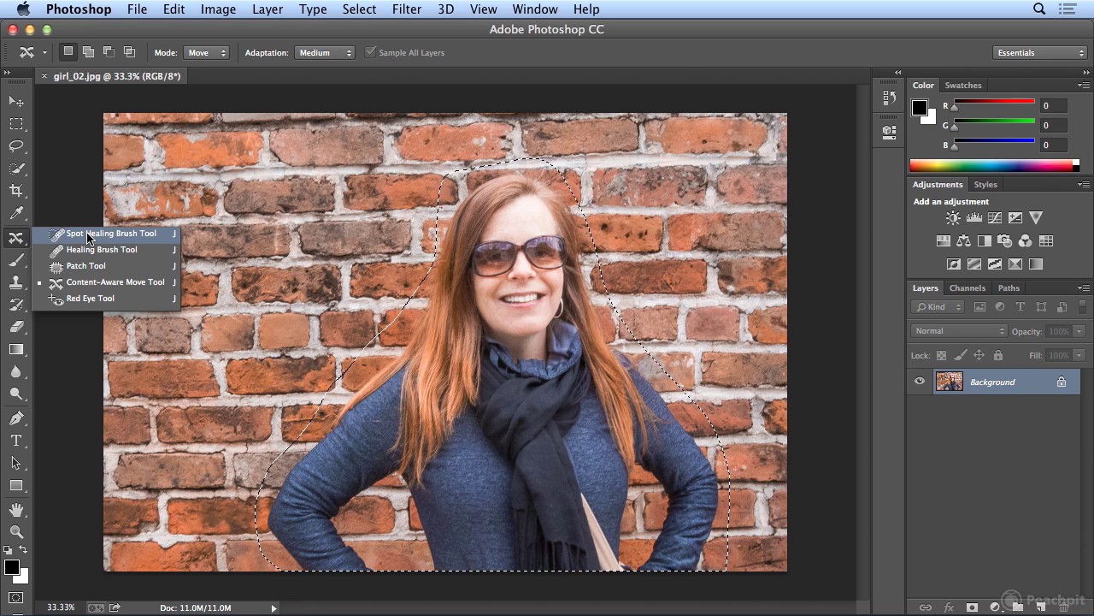
click(90, 284)
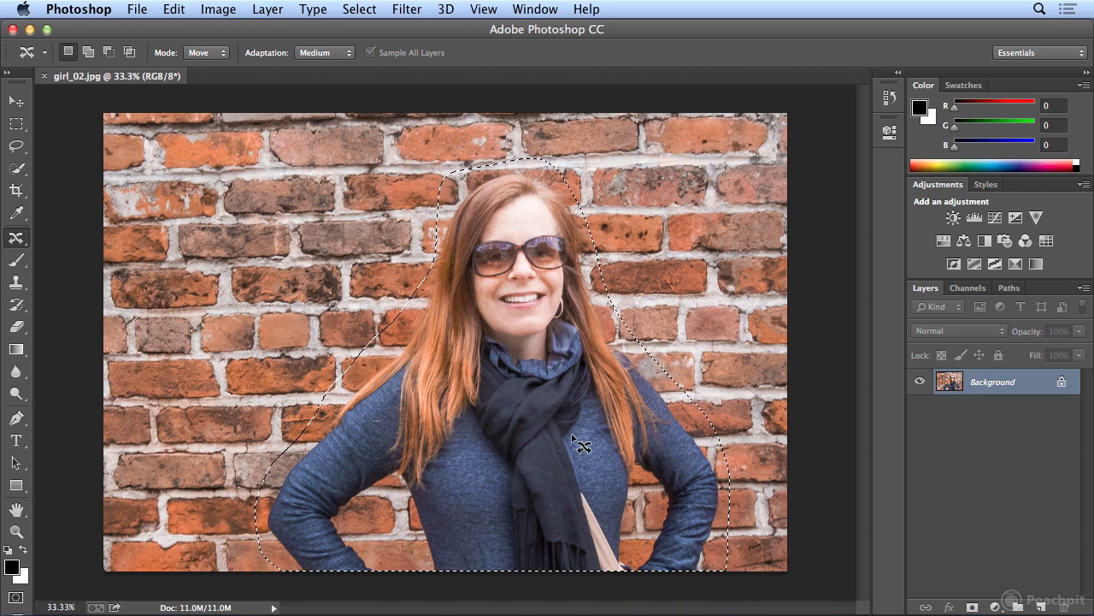
drag(529, 448, 677, 448)
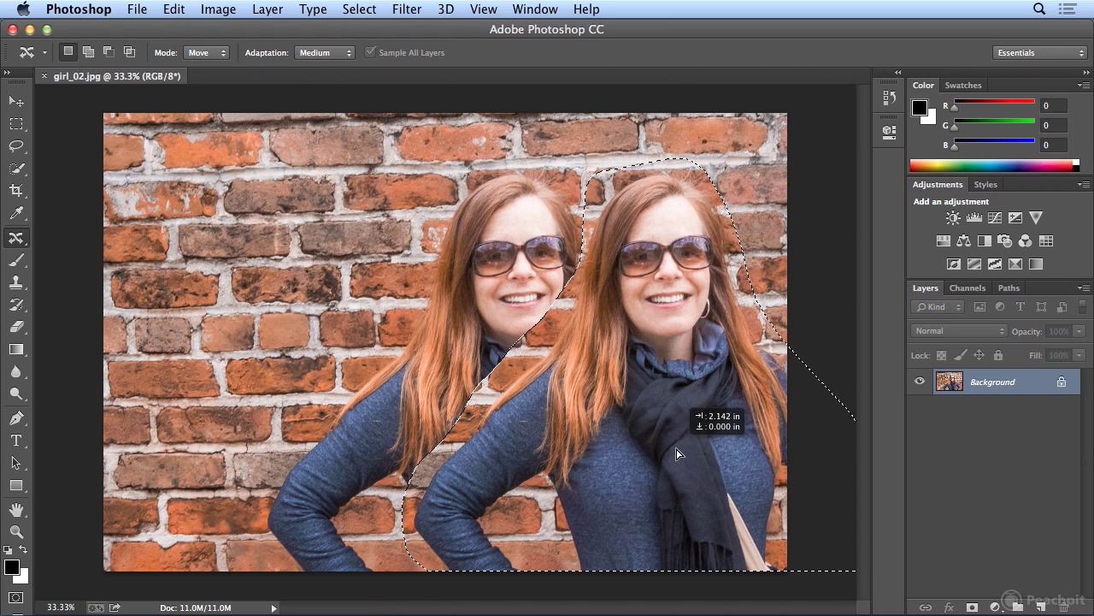
drag(677, 453, 677, 454)
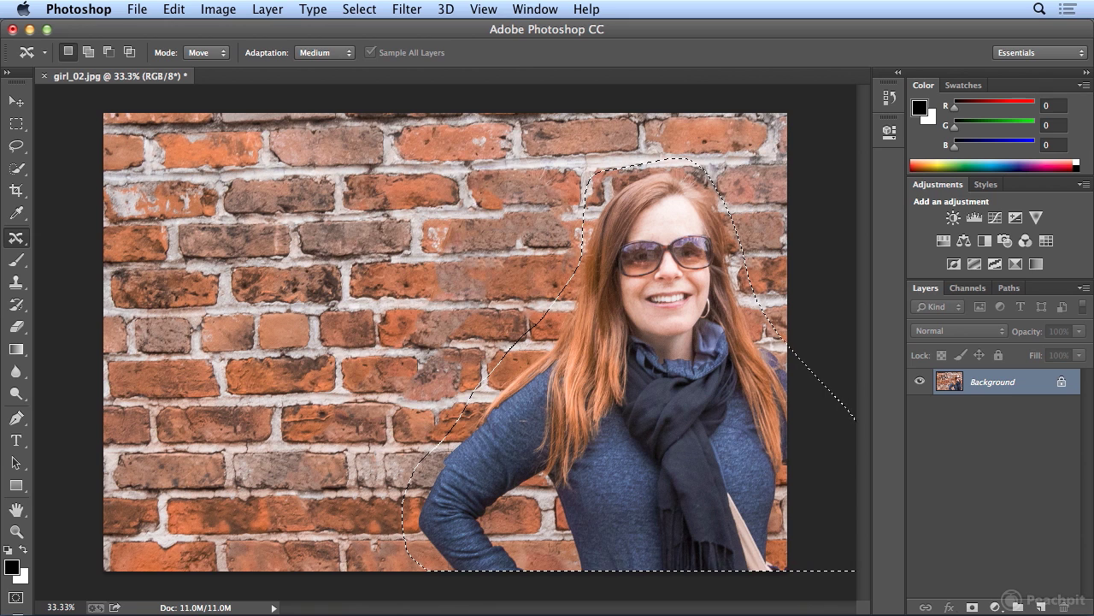
Deselect the moved woman, and step back through both the deselection and the content-aware move
click(359, 9)
click(359, 46)
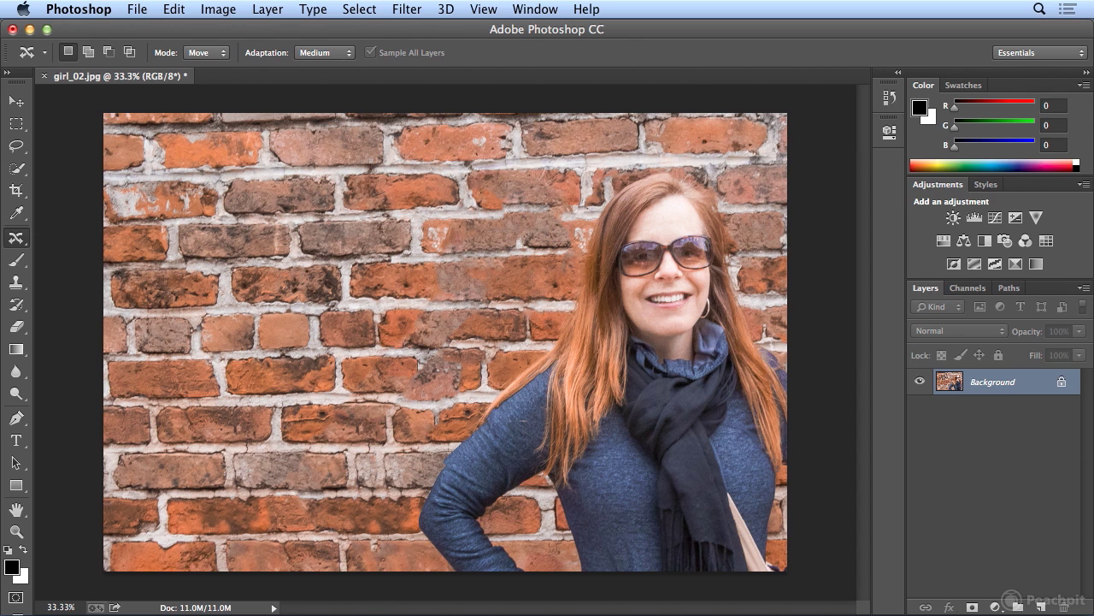
click(176, 8)
click(175, 63)
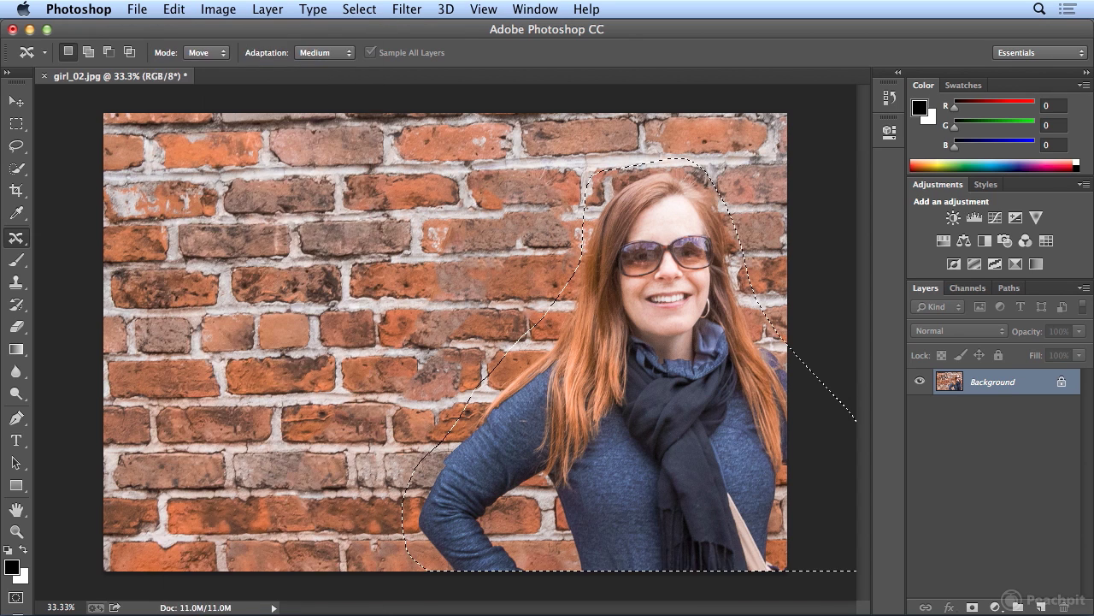
click(175, 8)
click(191, 62)
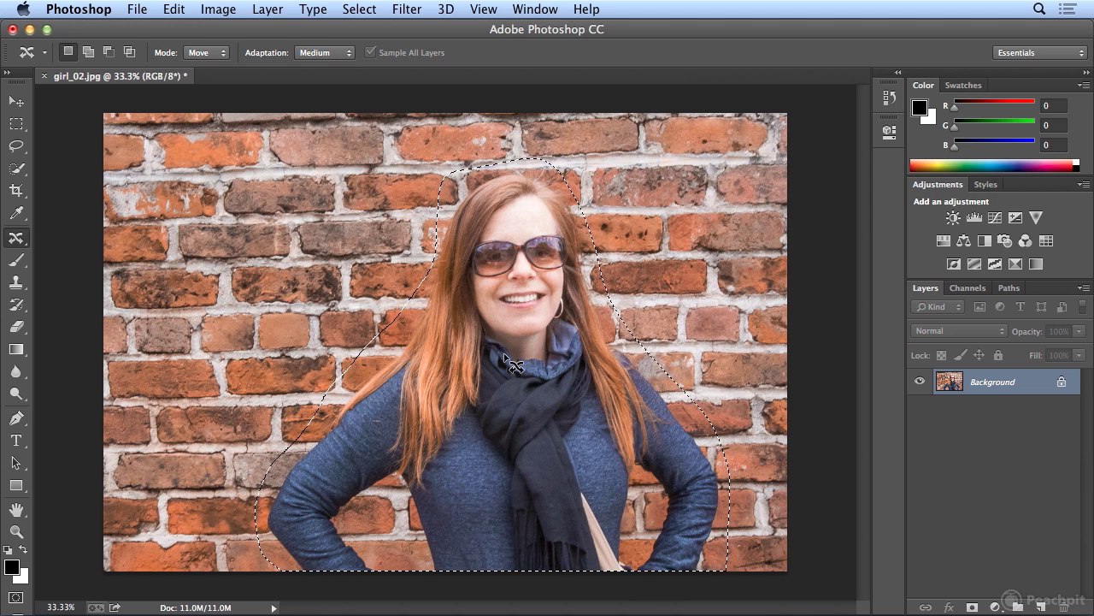
Try a content-aware move of the woman to the photo's left edge at Medium adaptation, and undo it
drag(573, 371, 283, 369)
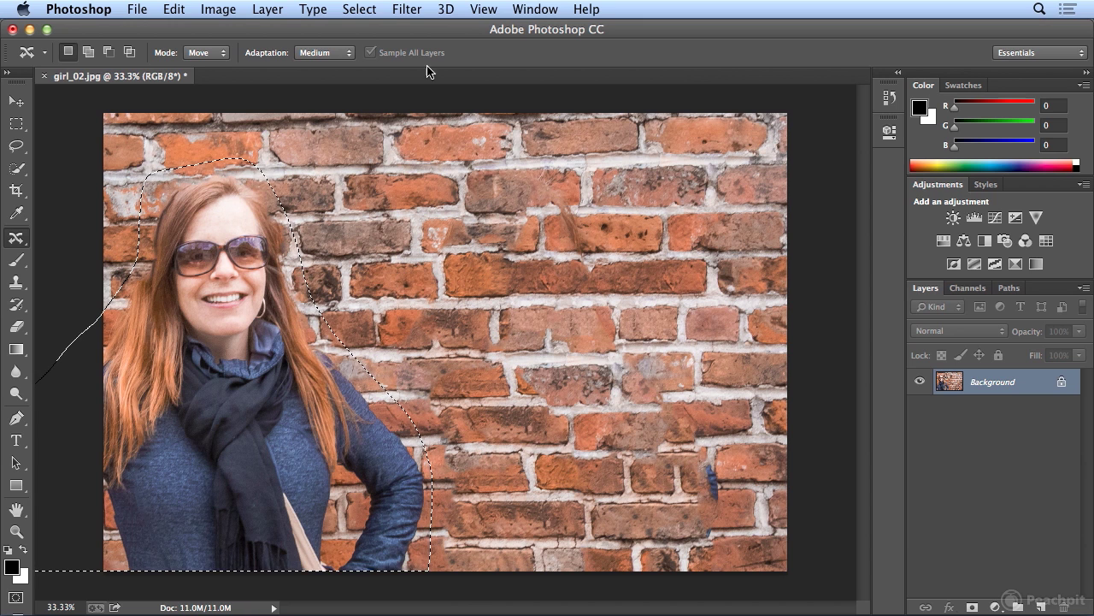
click(174, 9)
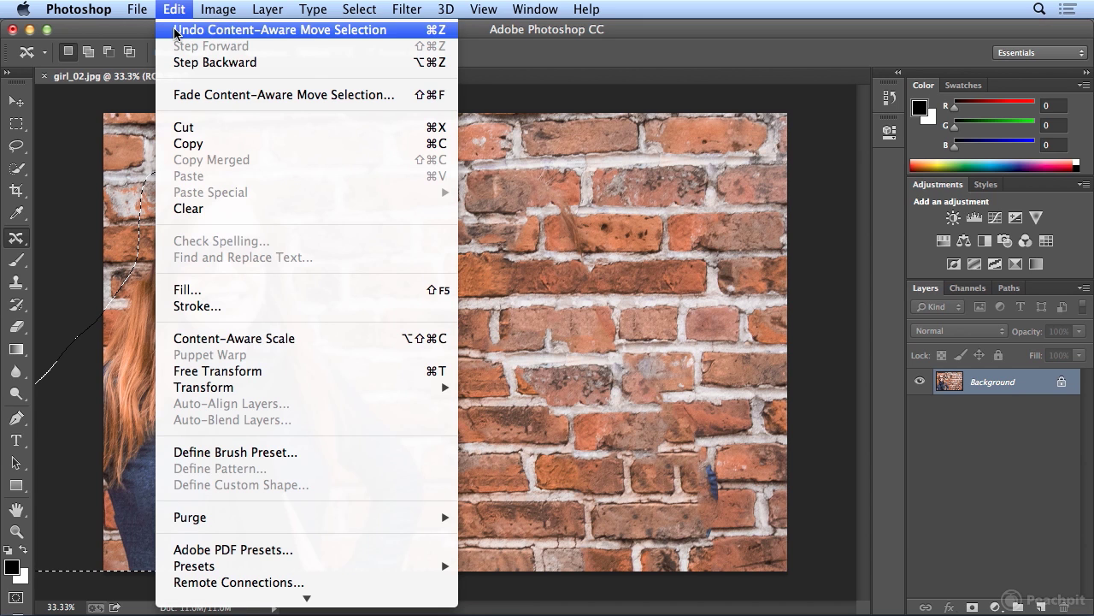
click(177, 31)
Try the content-aware move to the photo's left edge with Very Strict adaptation, and undo it
click(332, 55)
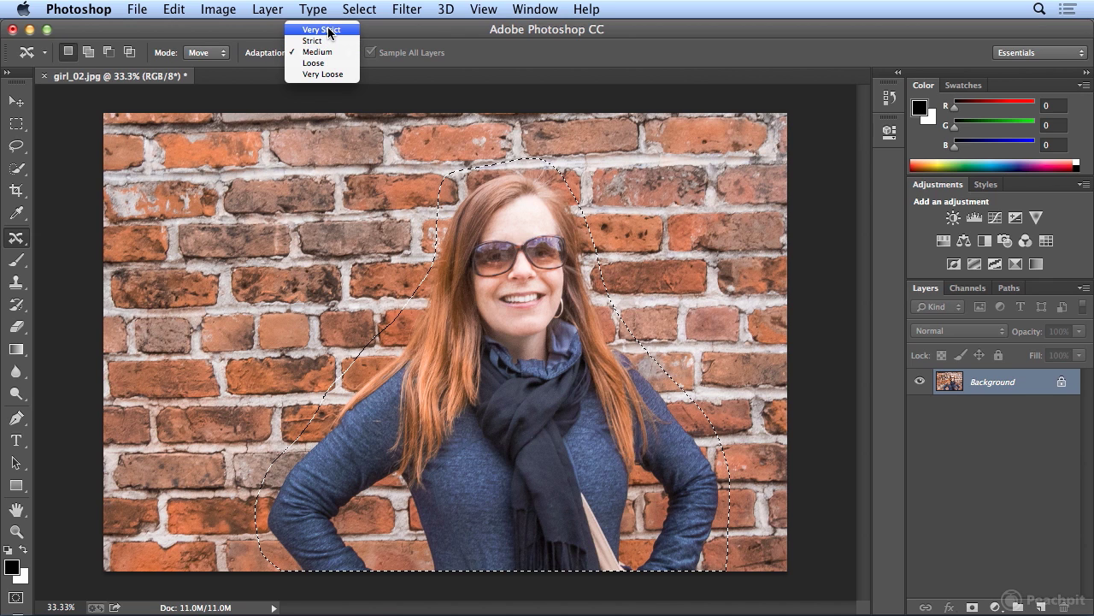
click(330, 32)
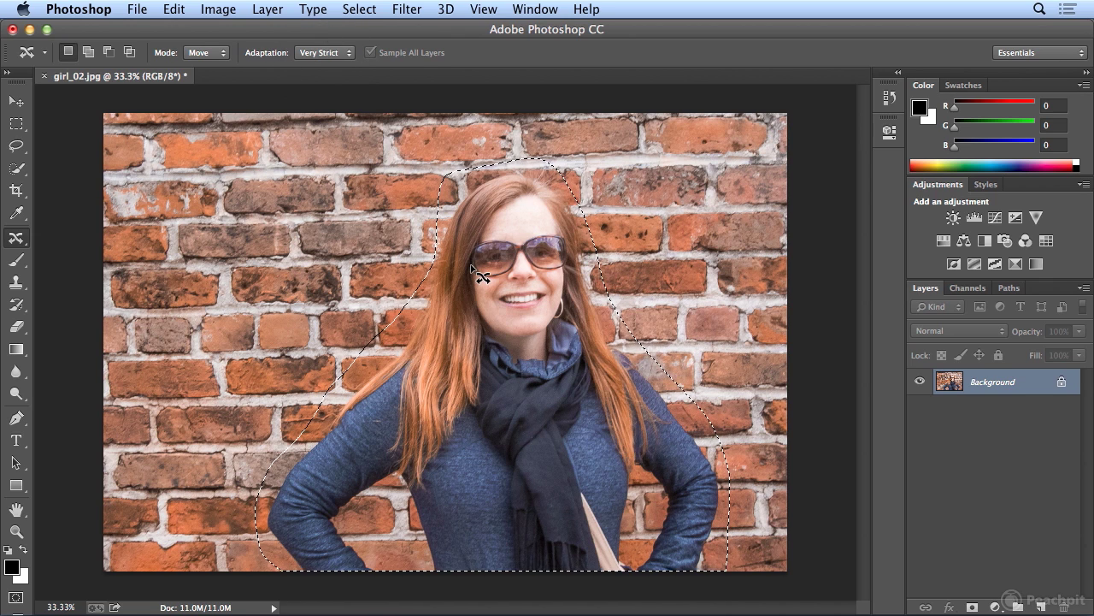
drag(554, 319, 251, 306)
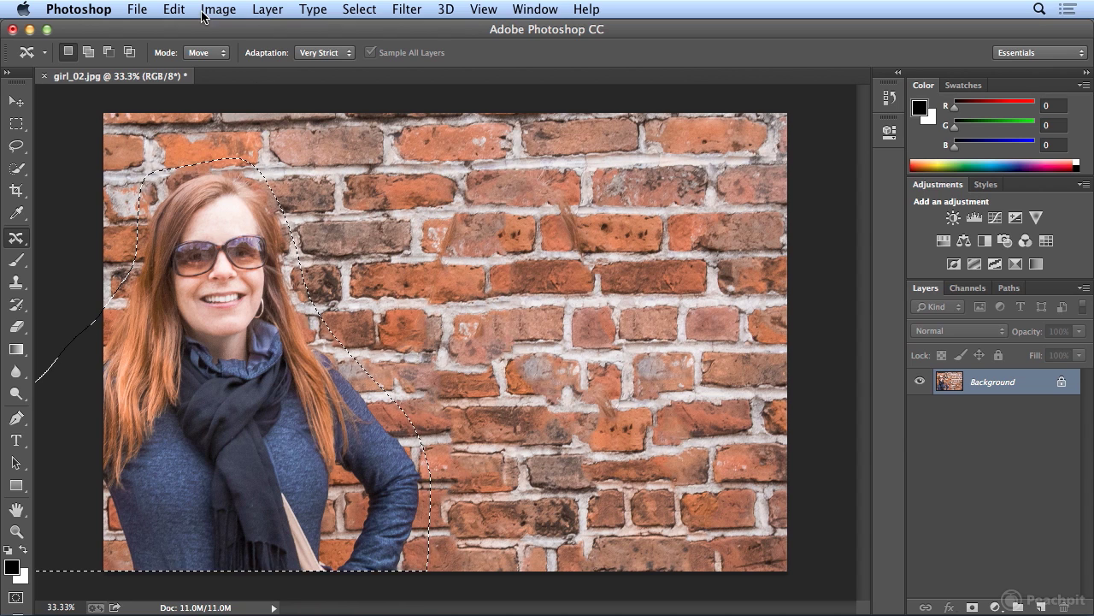
click(173, 9)
click(180, 30)
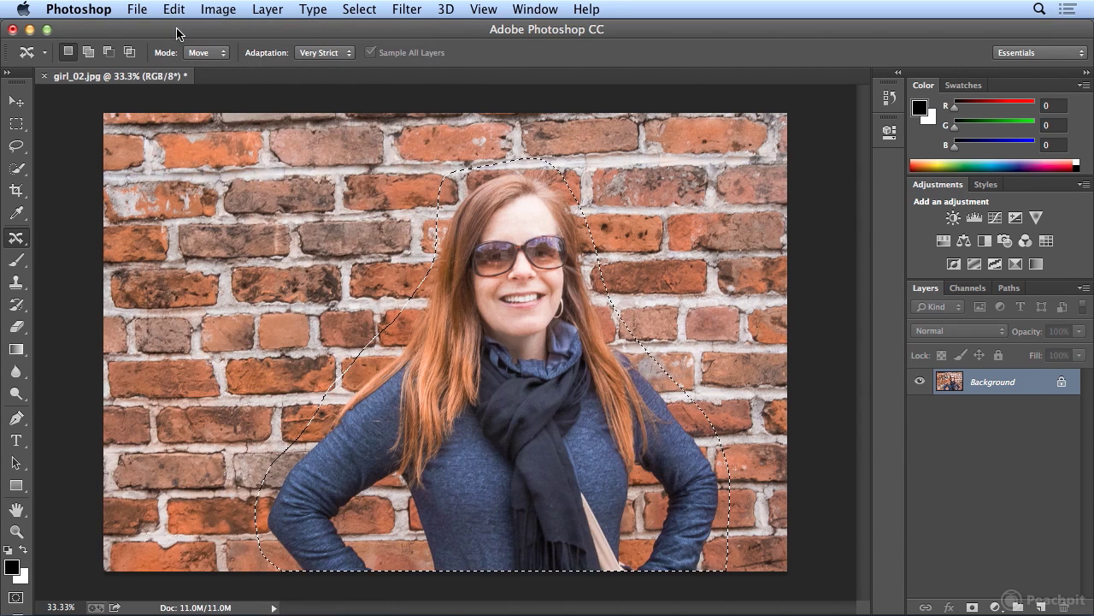
Try the content-aware move to the photo's left edge with Very Loose adaptation, and undo it
click(306, 52)
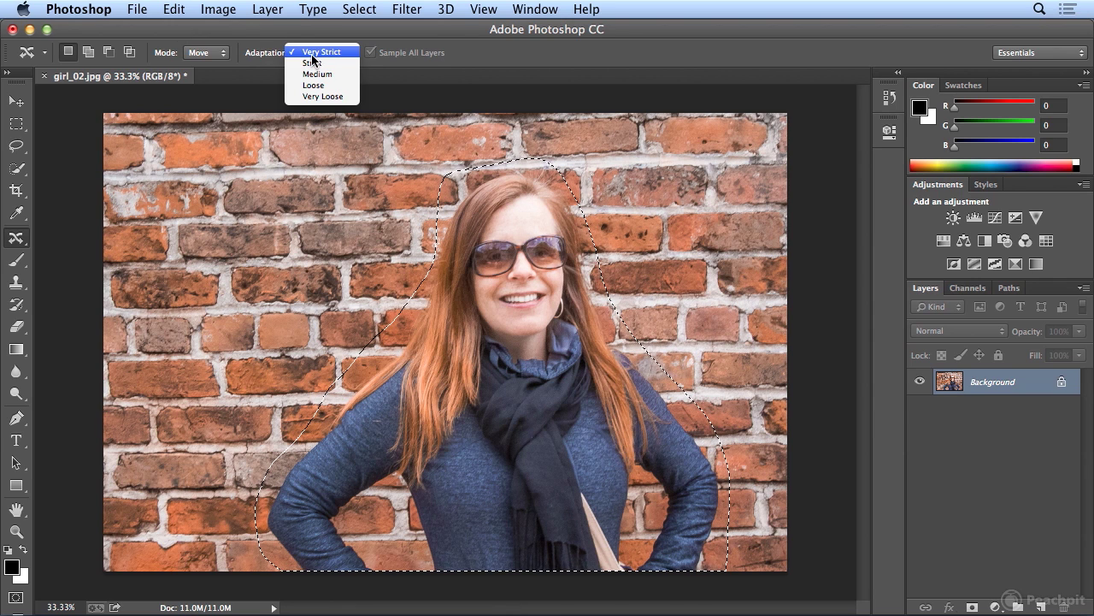
click(325, 96)
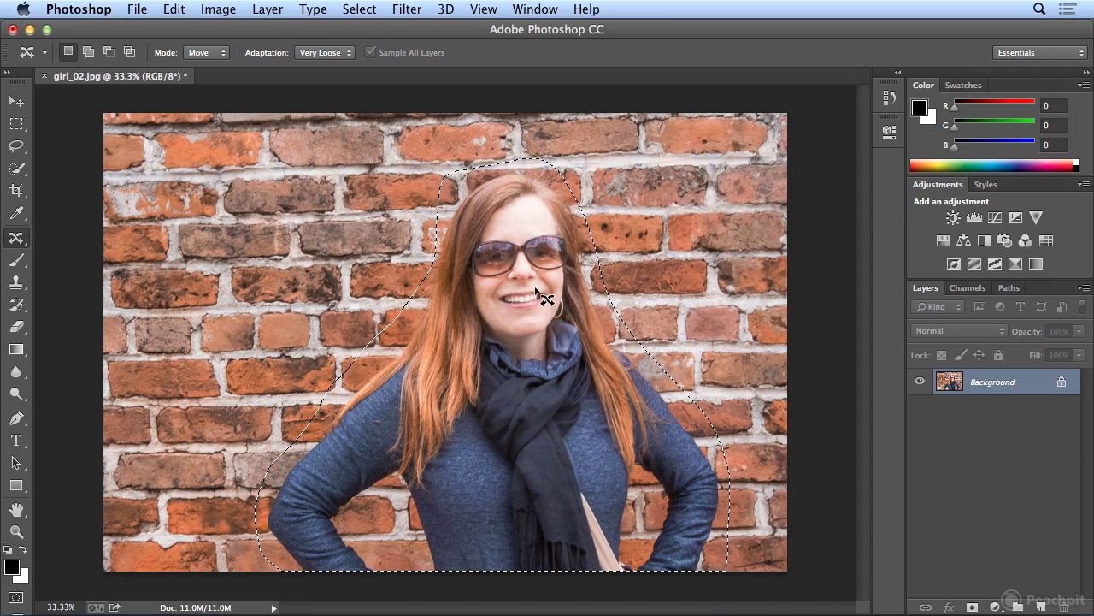
drag(520, 291, 236, 292)
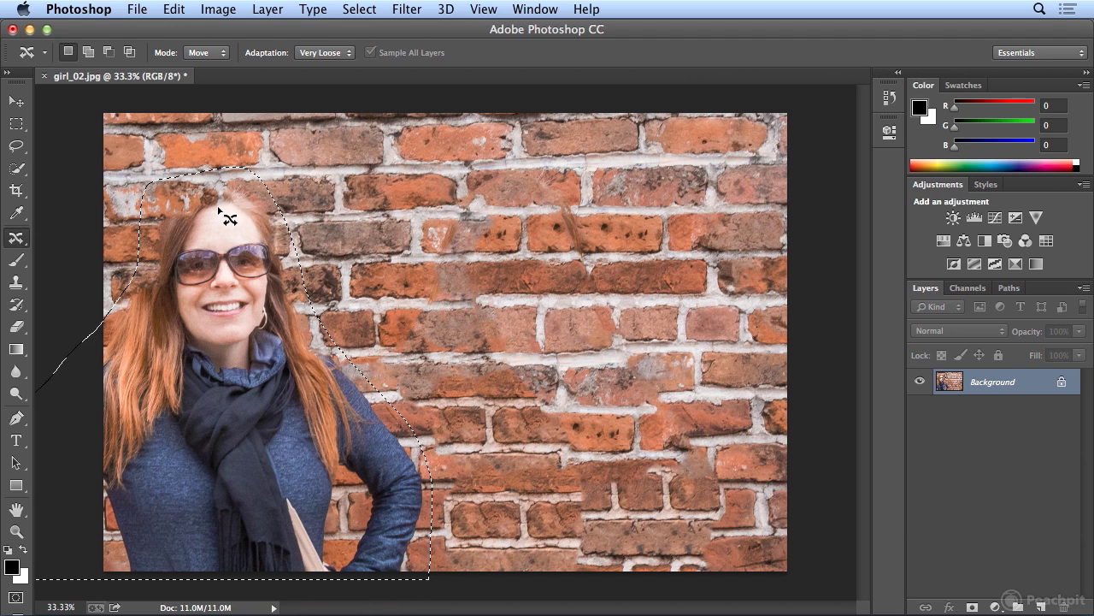
click(174, 10)
click(185, 31)
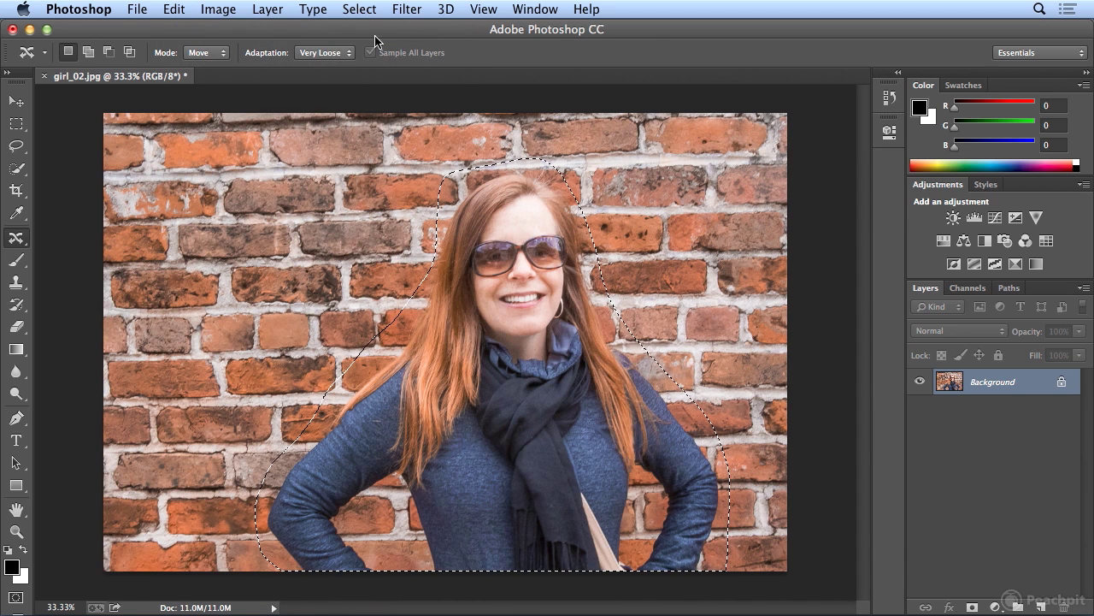
Set the adaptation to Strict and content-aware move the woman to the left edge of the photo
click(349, 54)
click(313, 24)
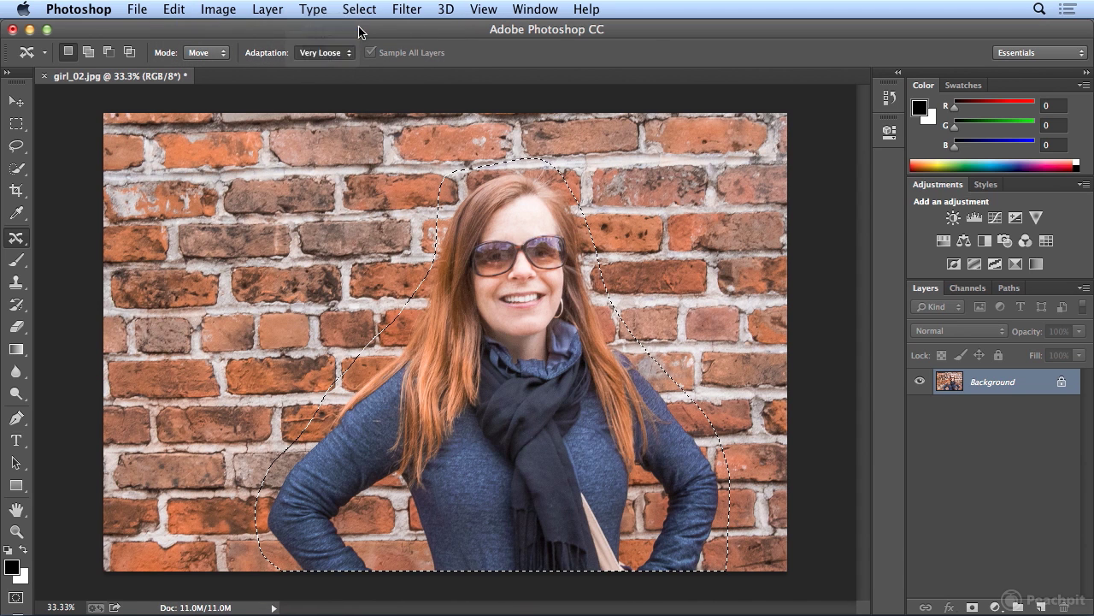
drag(595, 379, 290, 370)
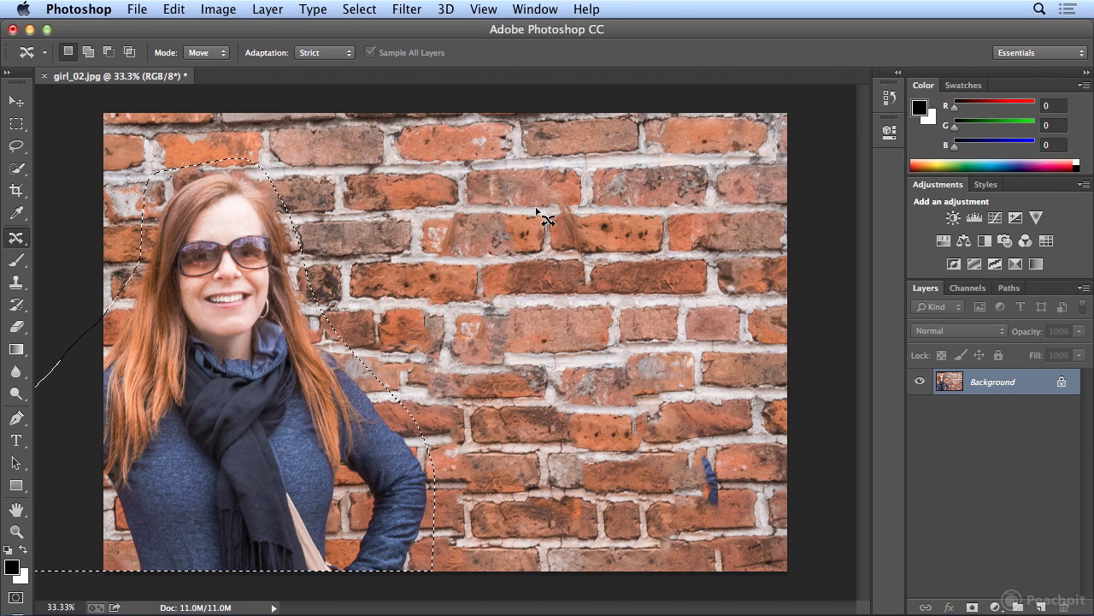
Deselect the woman and set up the Spot Healing Brush with a size of 99 px
click(15, 238)
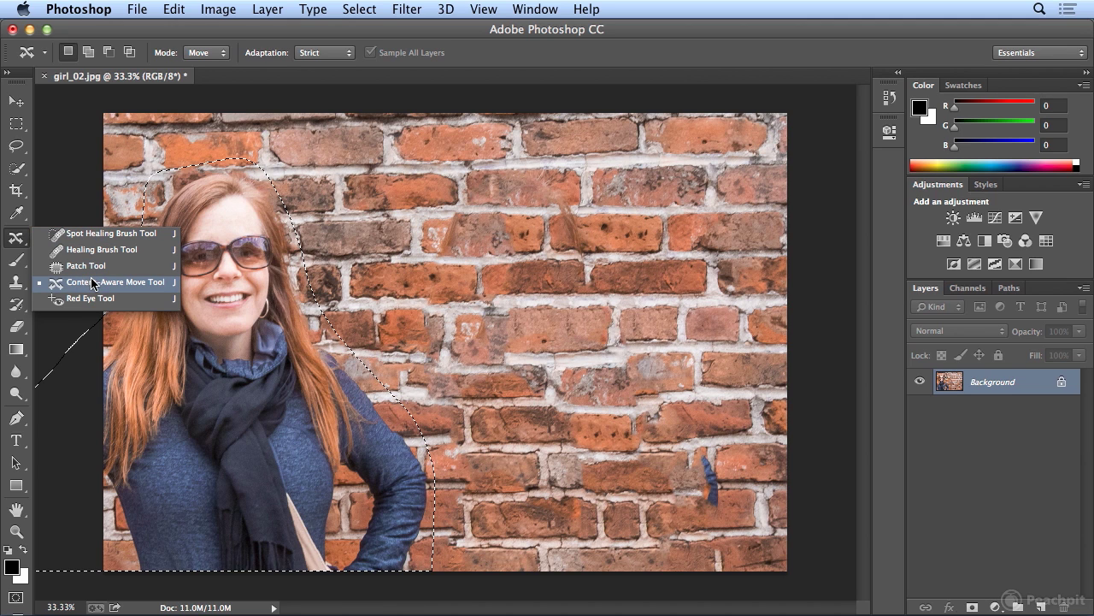
click(101, 235)
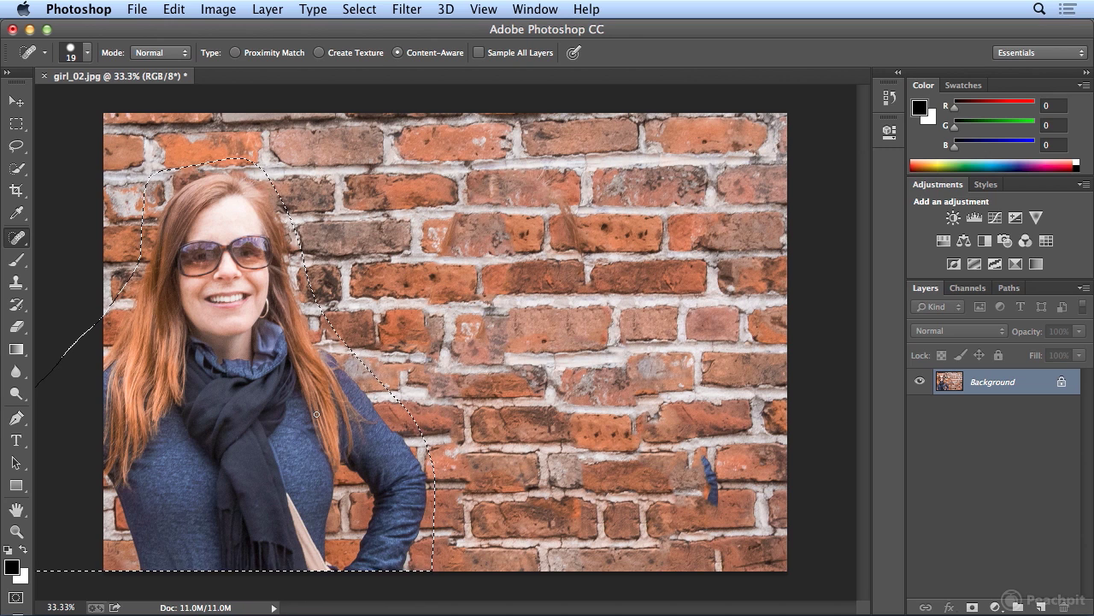
click(360, 9)
click(360, 44)
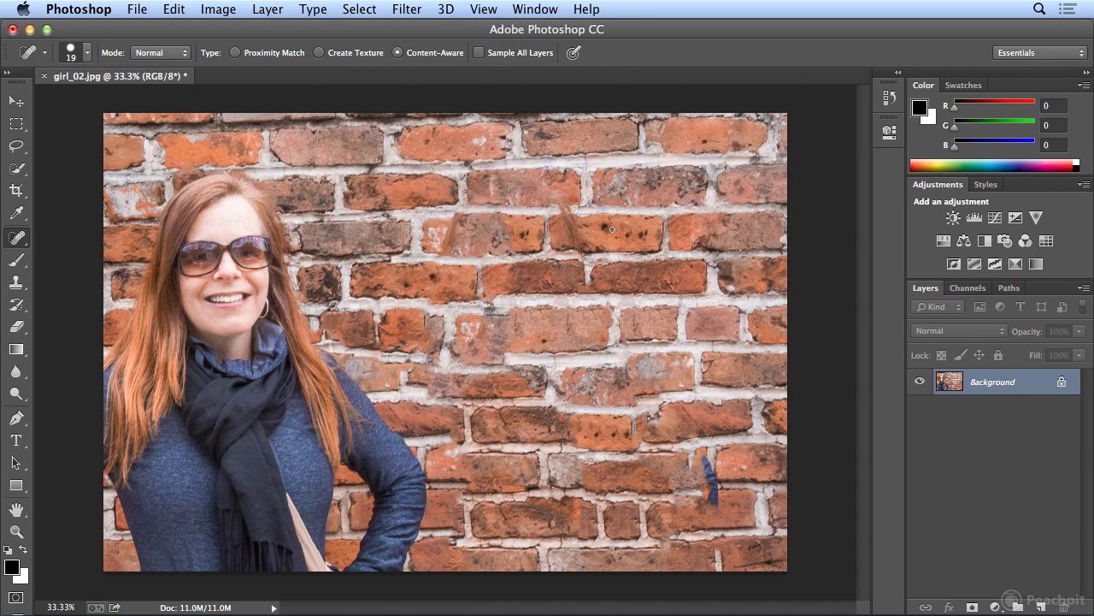
click(87, 52)
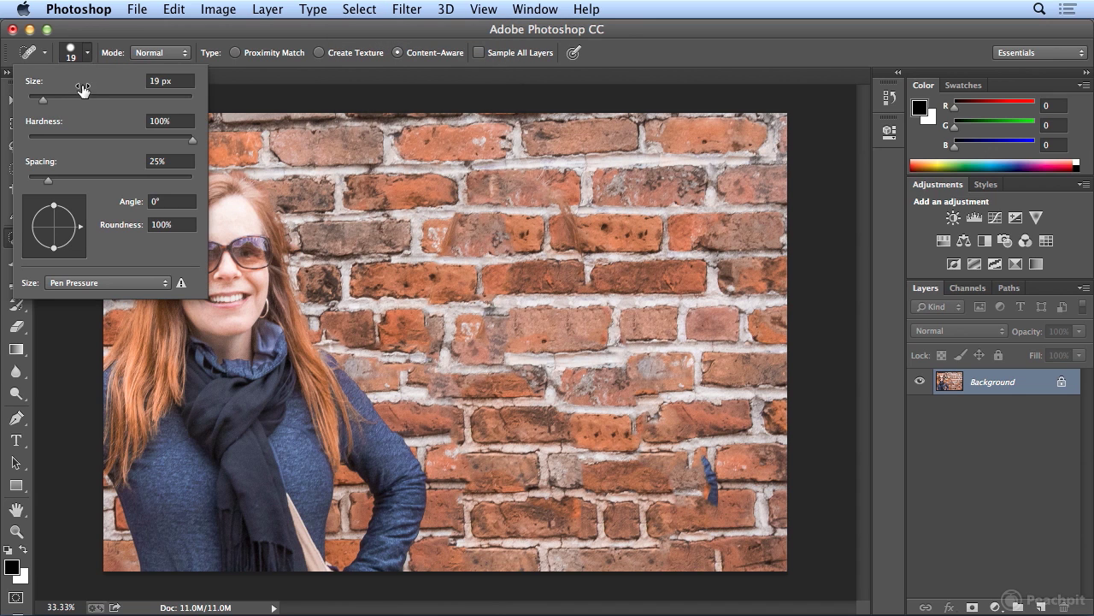
drag(45, 101, 110, 104)
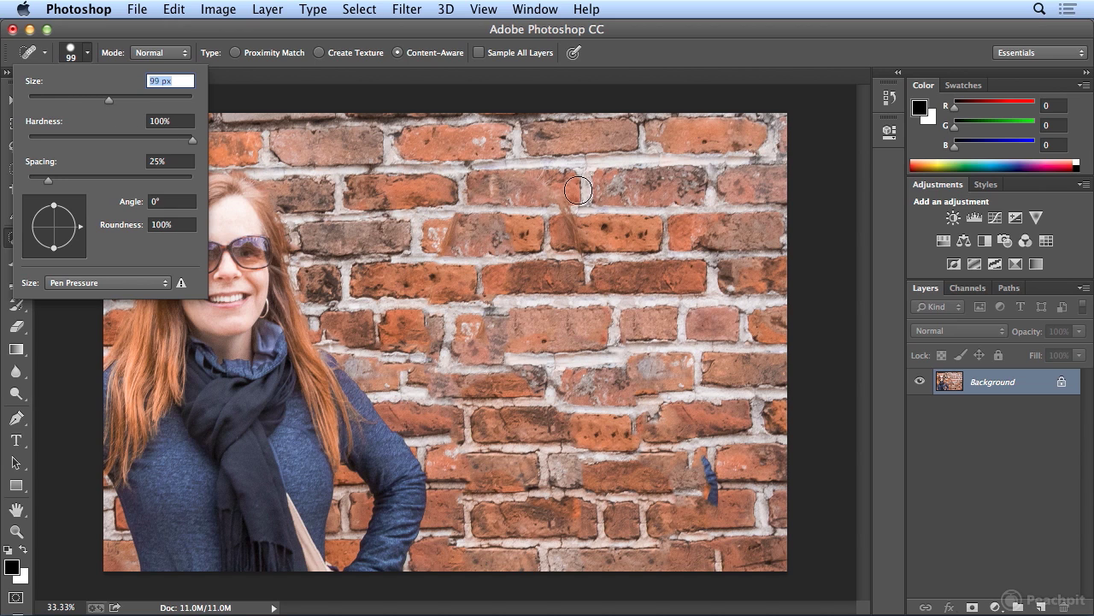
Heal the leftover hair strands, the blue sleeve fragment and the mortar line around it on the brick wall
drag(538, 178, 586, 280)
drag(466, 195, 434, 254)
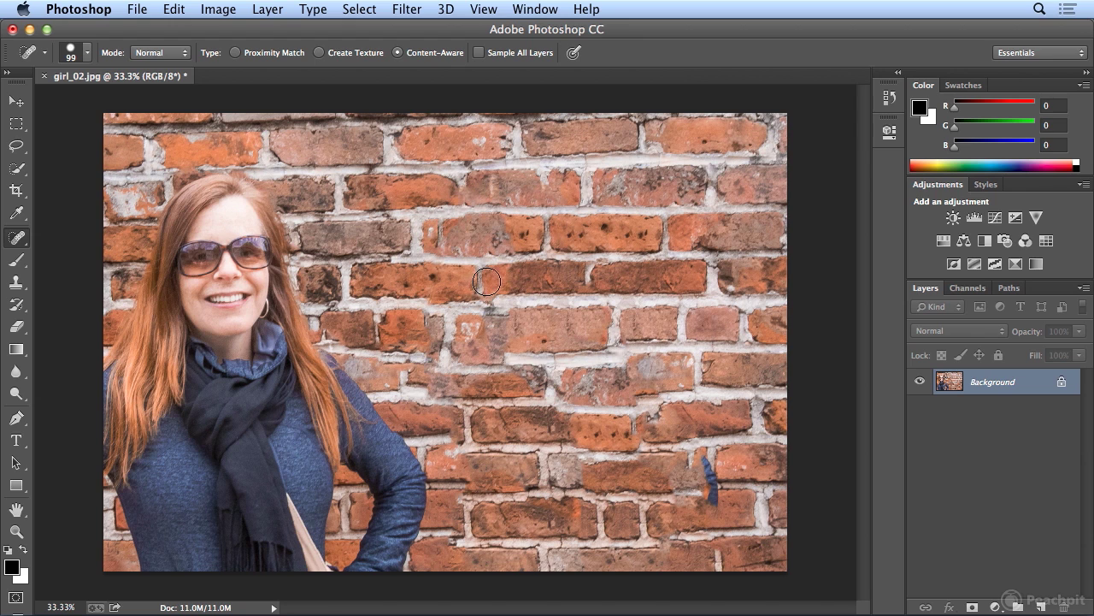
mouse_move(718, 447)
mouse_down()
mouse_move(707, 458)
mouse_move(712, 518)
mouse_up()
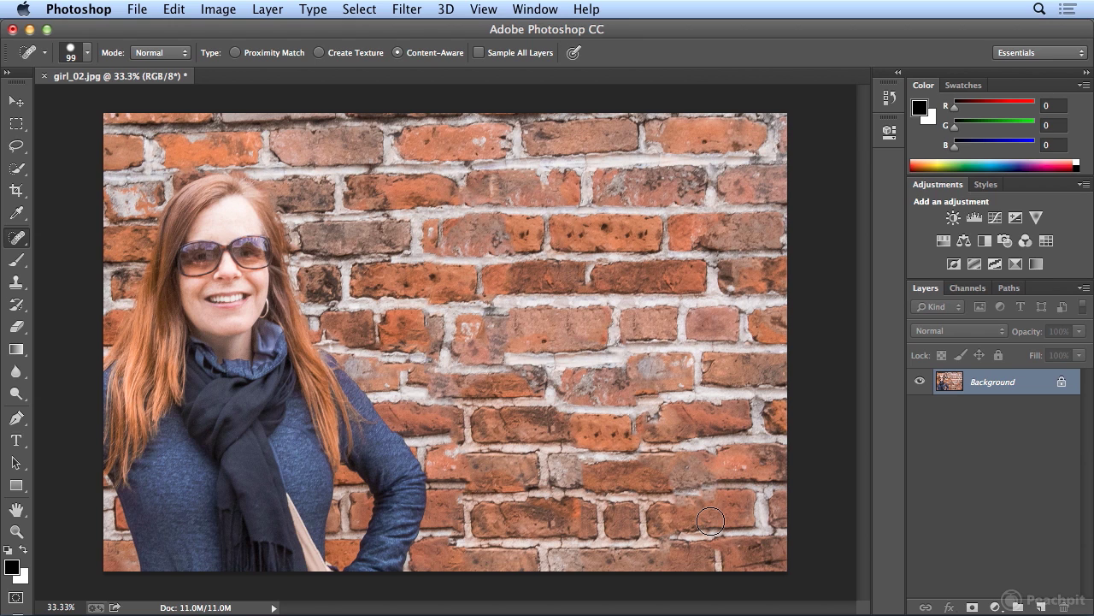
drag(678, 480, 737, 476)
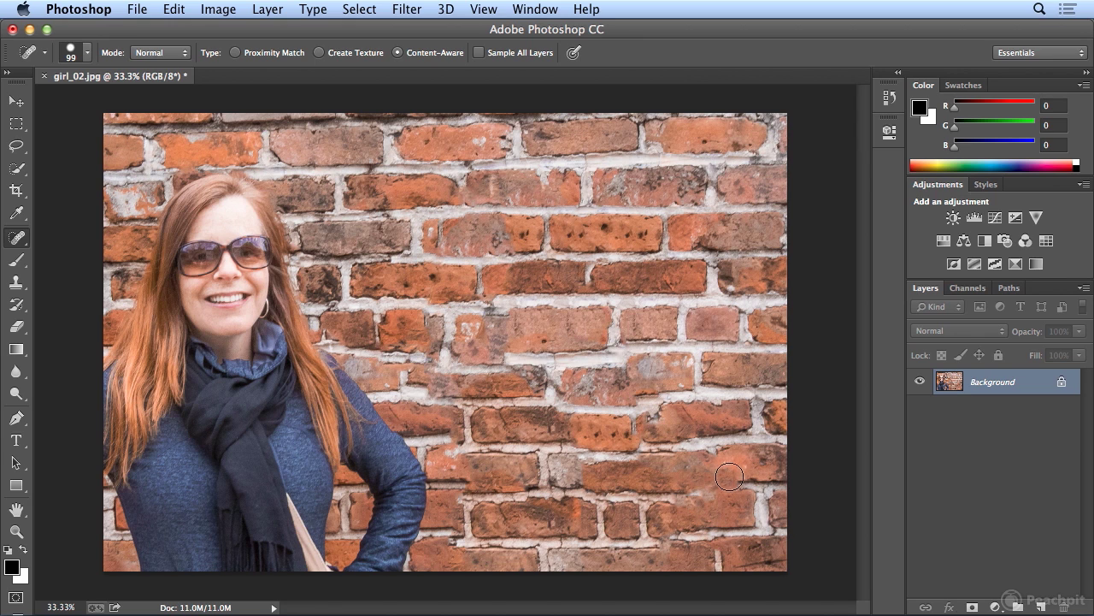
Try healing the mortar around the removed sleeve fragment, and step back through the healing strokes to before the blue fragment's removal
mouse_move(710, 524)
mouse_down()
mouse_move(706, 444)
mouse_move(737, 447)
mouse_up()
drag(687, 496, 771, 487)
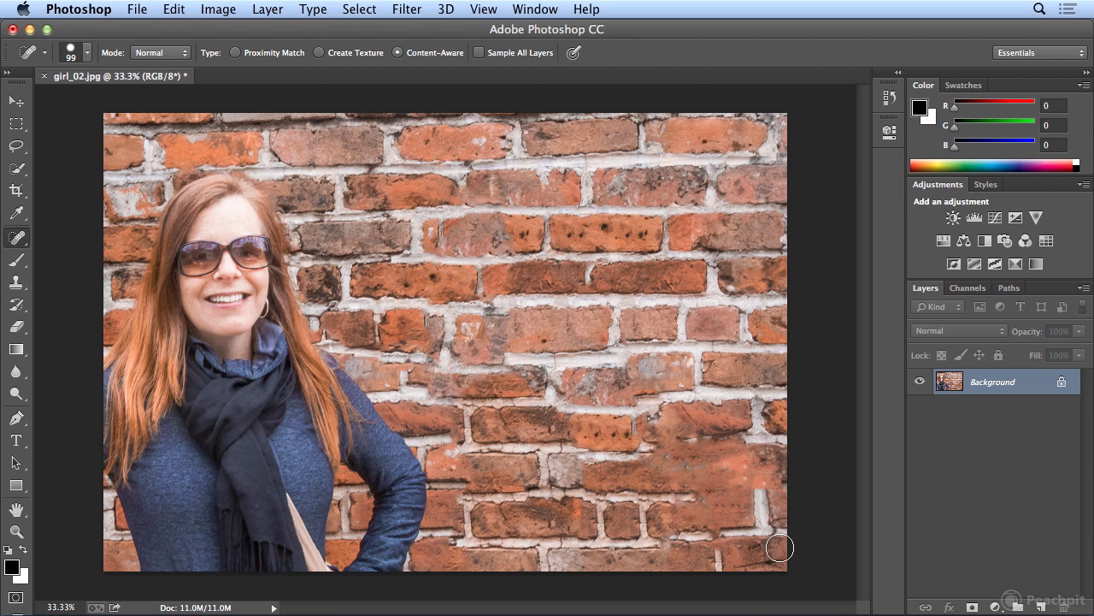
click(174, 9)
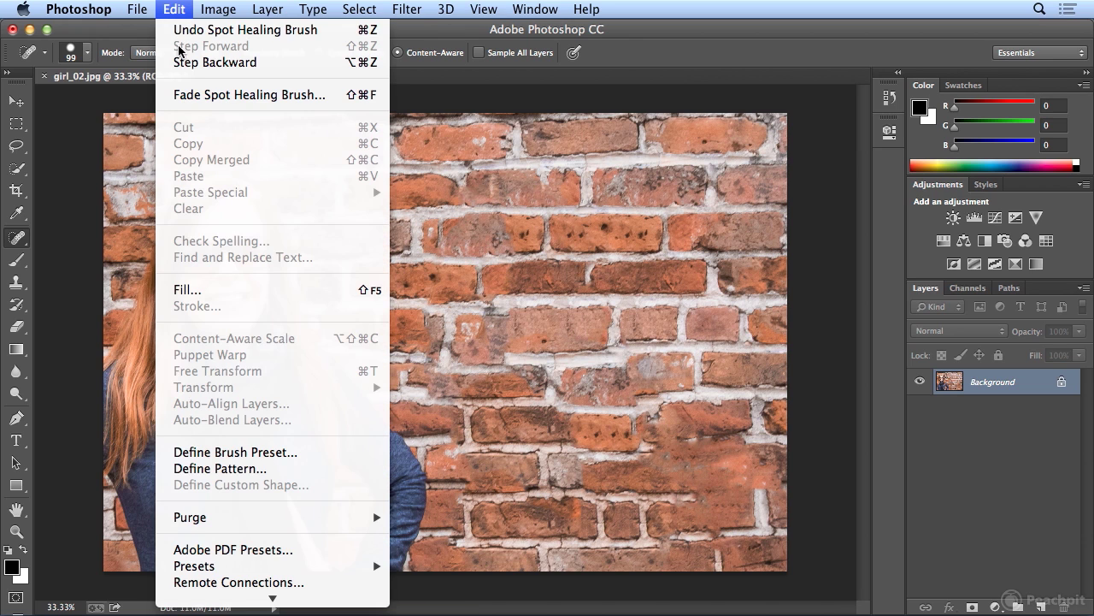
click(180, 62)
click(175, 9)
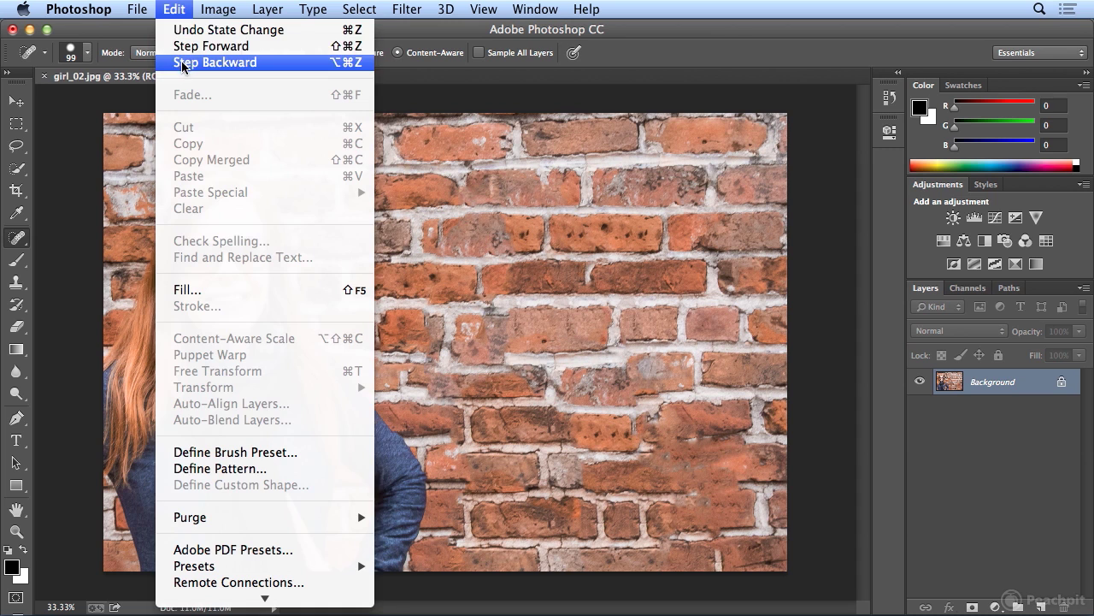
click(181, 63)
click(174, 8)
click(183, 62)
click(178, 10)
click(177, 64)
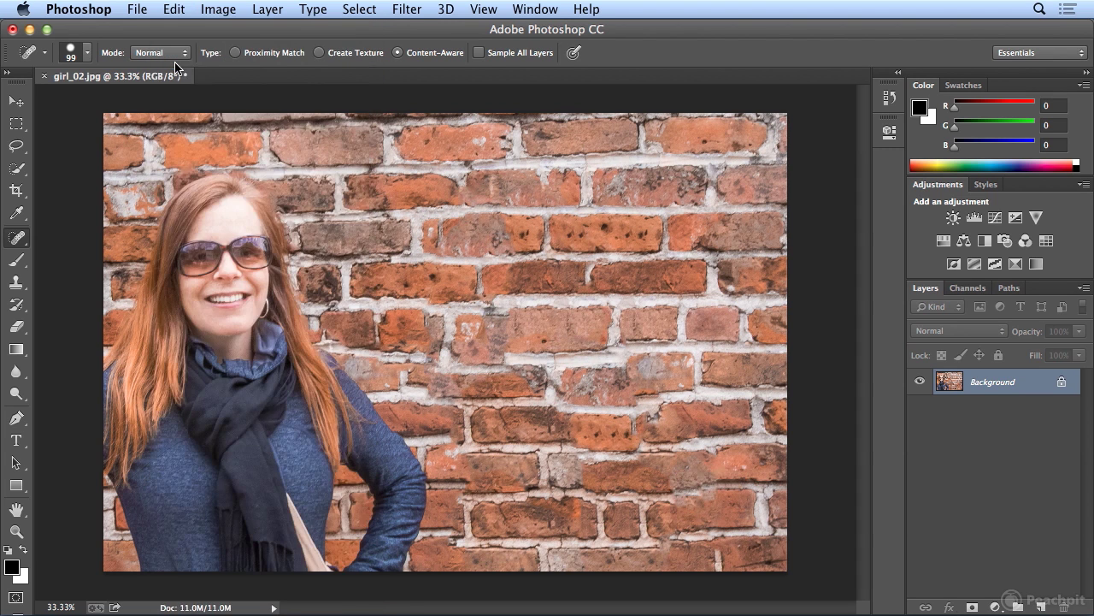
click(174, 8)
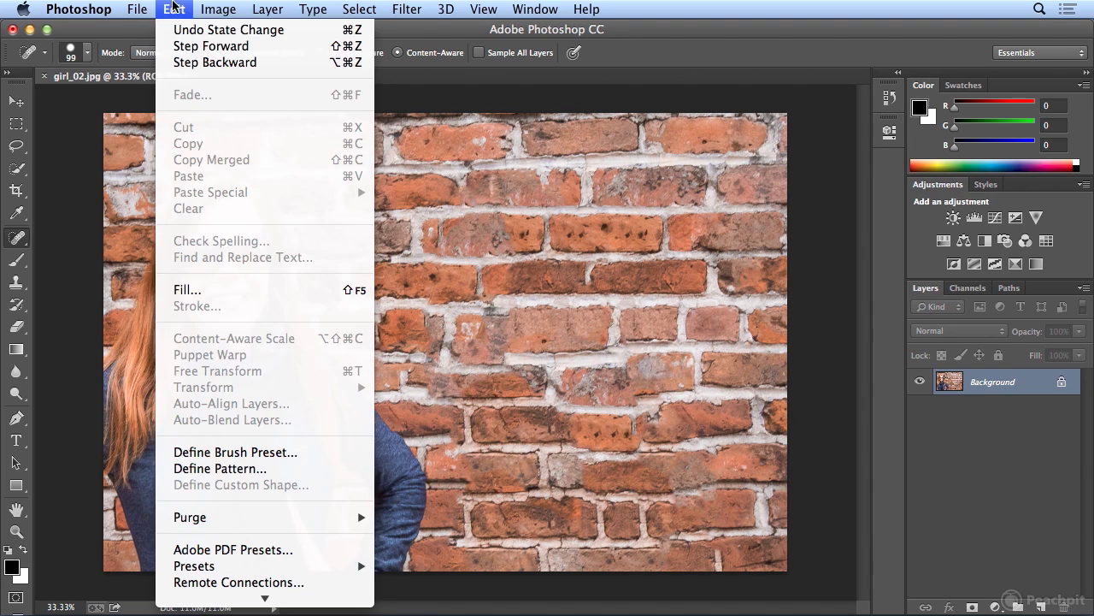
click(174, 62)
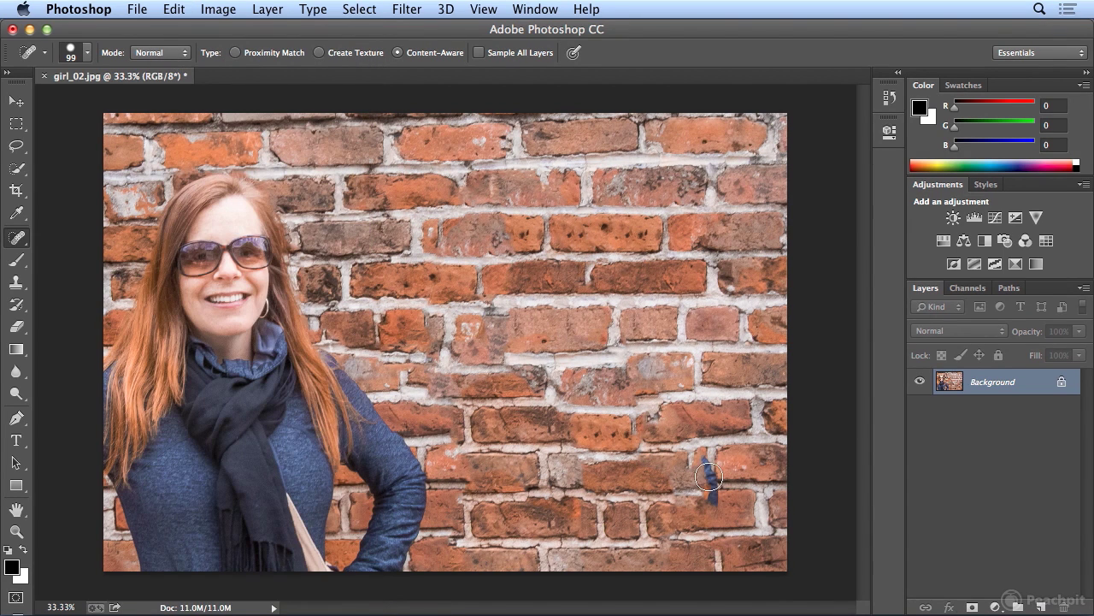
Try single short healing strokes over the blue sleeve fragment with the 99 px brush, undoing each attempt
drag(709, 462, 709, 489)
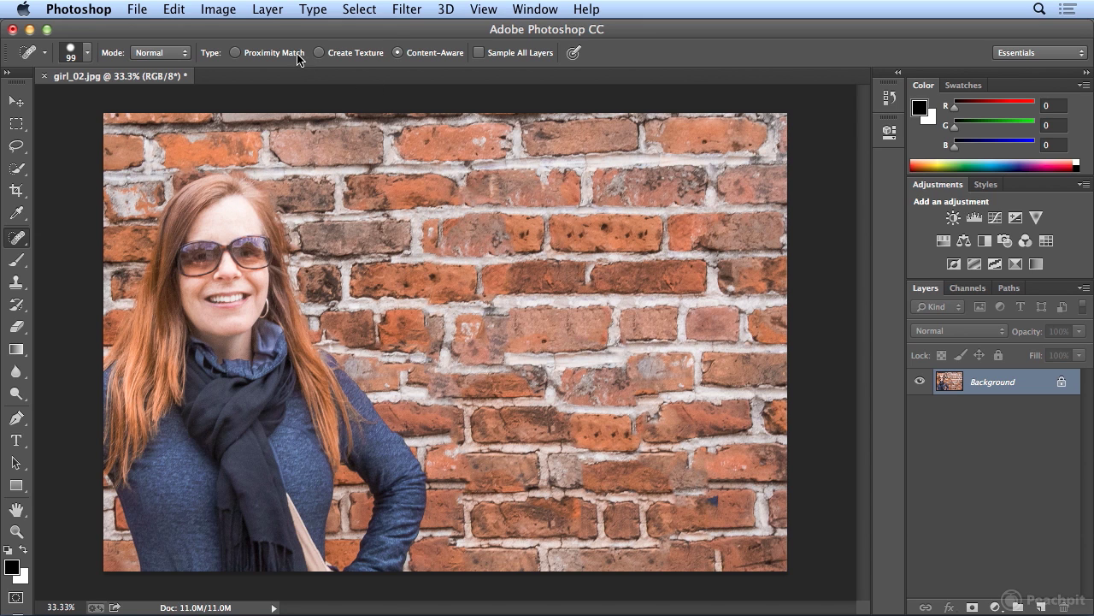
click(175, 10)
click(200, 34)
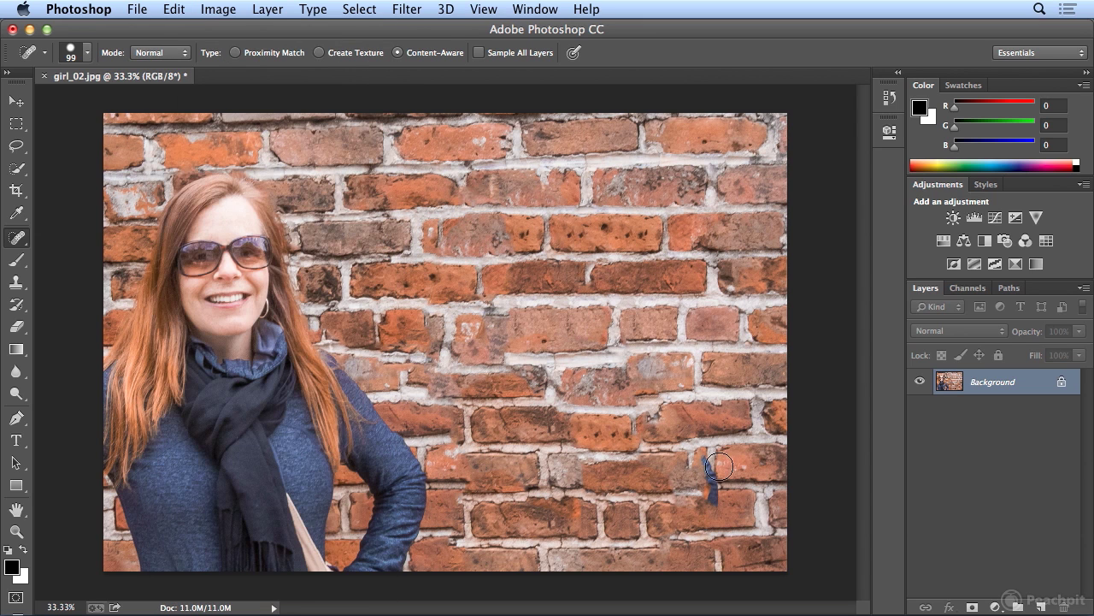
mouse_move(708, 483)
mouse_down()
mouse_move(709, 440)
mouse_move(723, 481)
mouse_up()
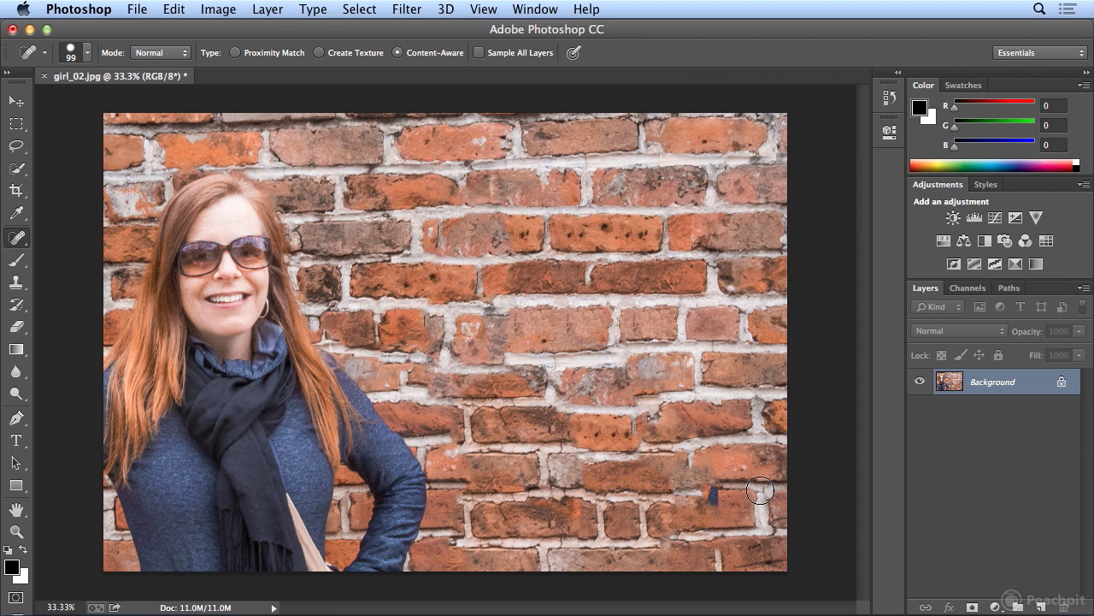
click(181, 10)
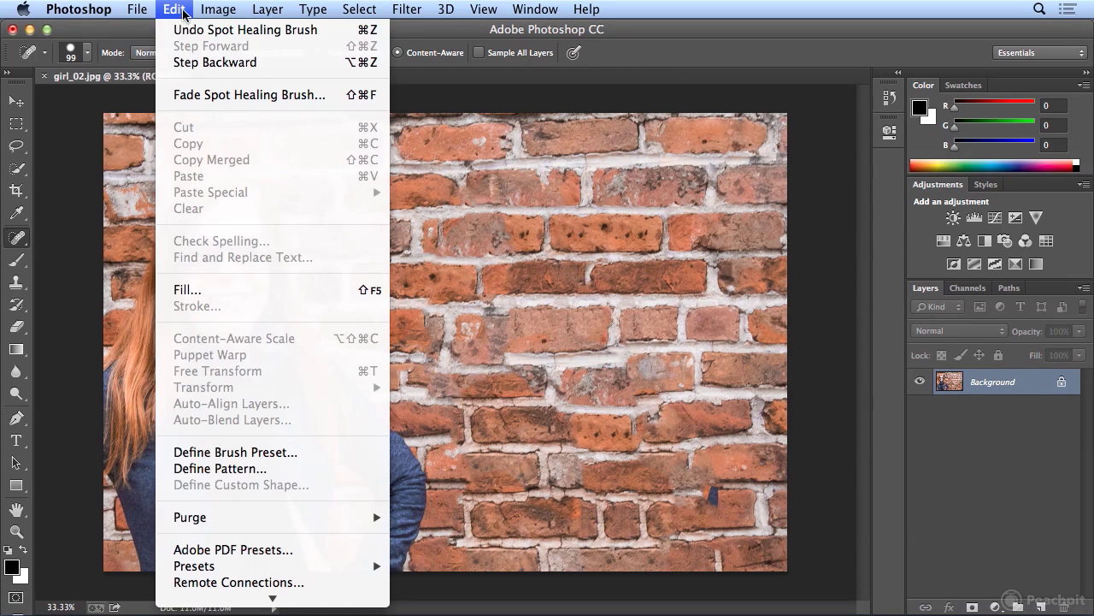
click(176, 62)
drag(719, 472, 704, 505)
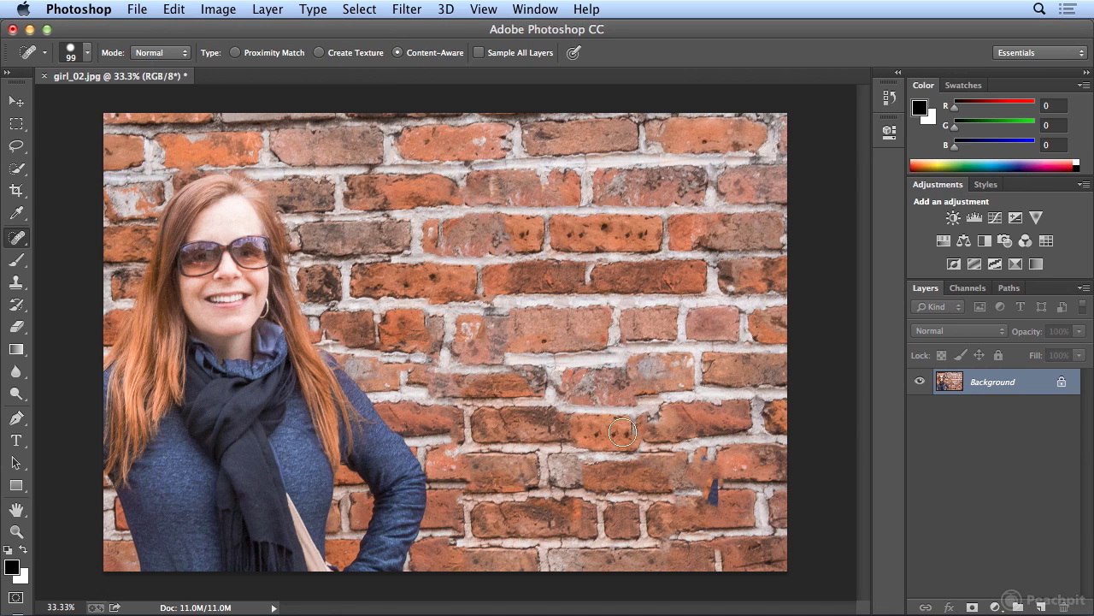
key(ctrl+z)
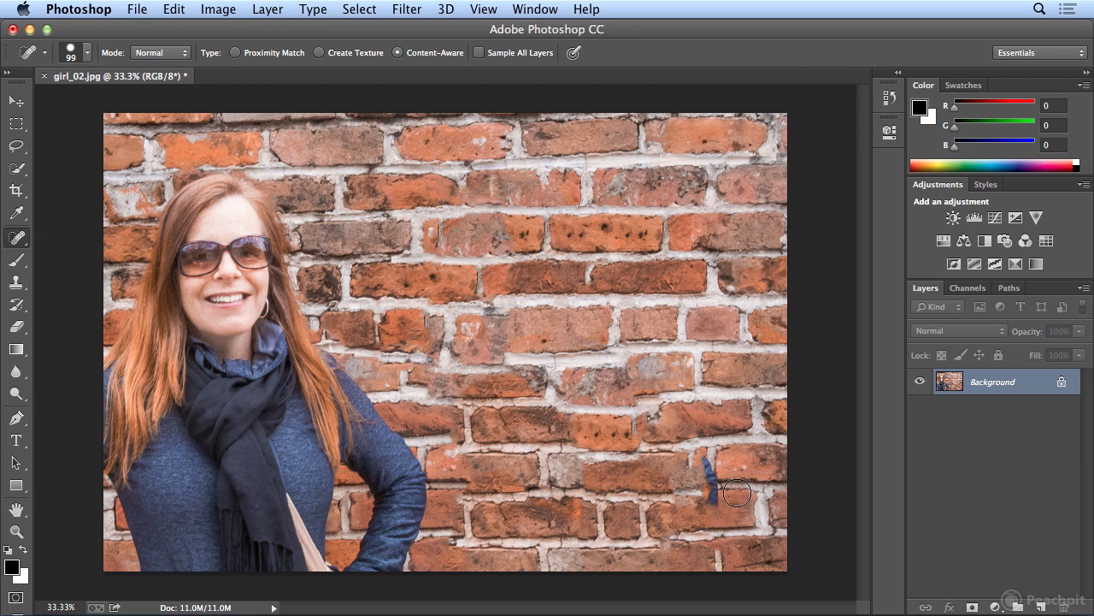
Set the Spot Healing Brush size to 123 px and heal the blue sleeve fragment on the brick wall
click(86, 52)
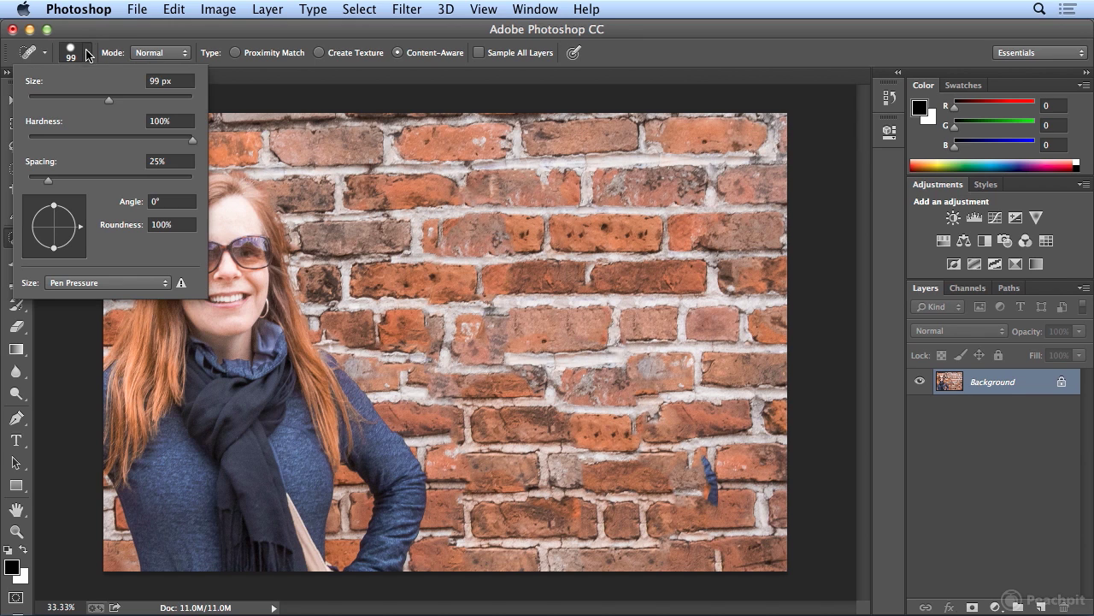
drag(112, 105, 121, 105)
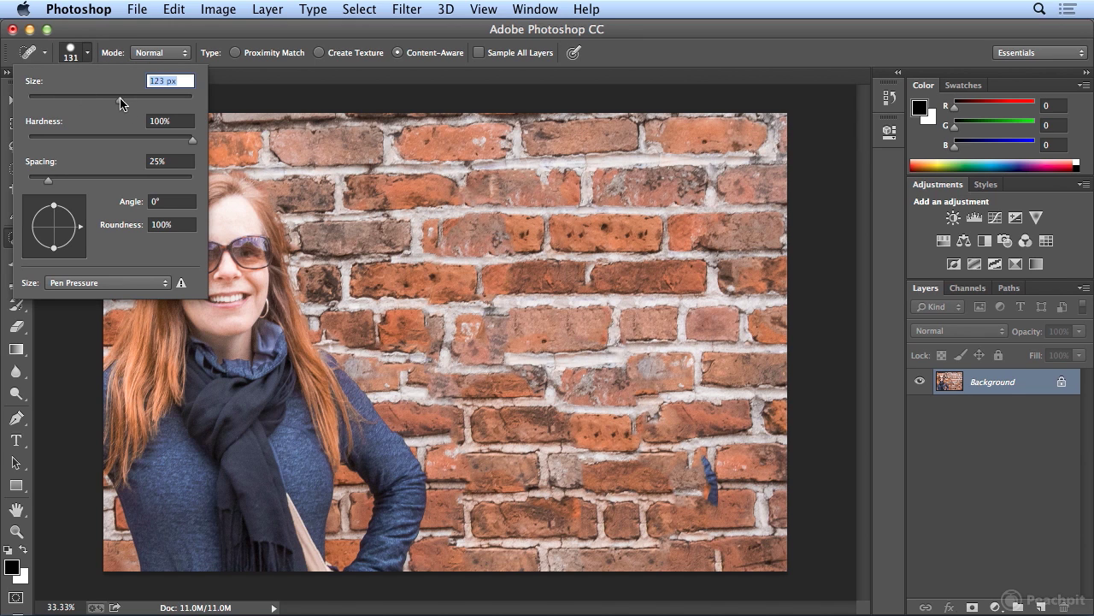
drag(727, 494, 693, 496)
drag(708, 457, 707, 487)
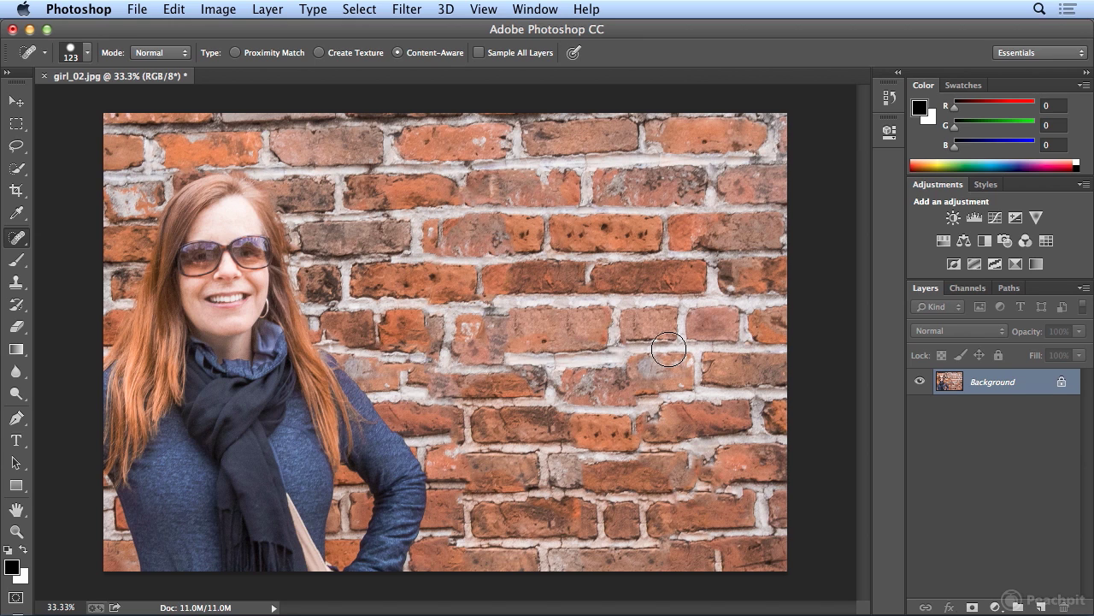
Heal the dark-edged brick at the photo's right edge and dab the mortar gap between the two bricks in the same row
drag(737, 273, 776, 275)
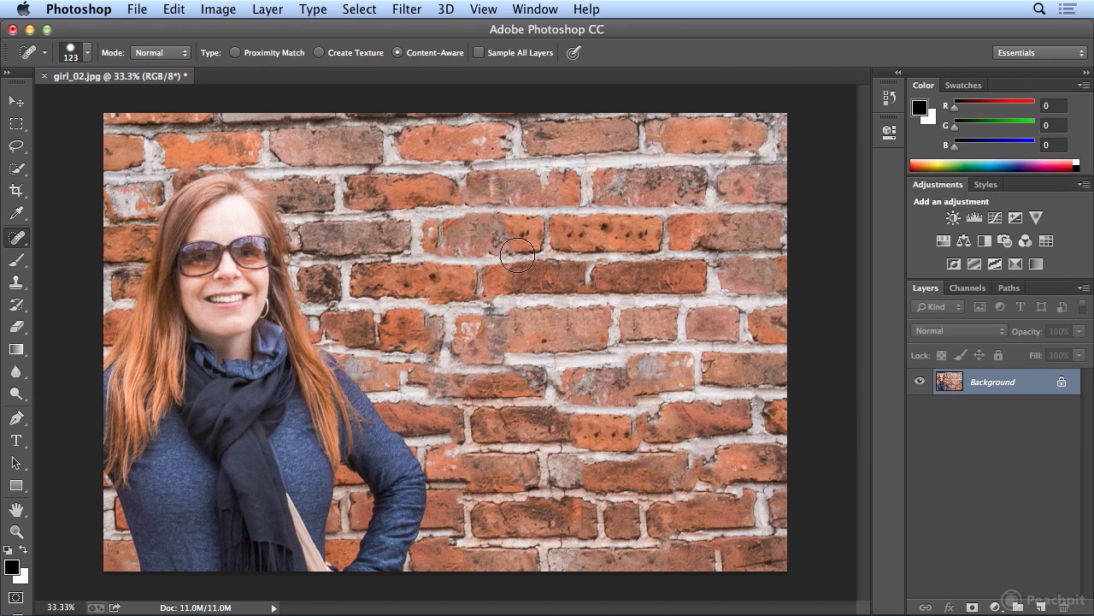
click(591, 275)
click(596, 276)
click(17, 237)
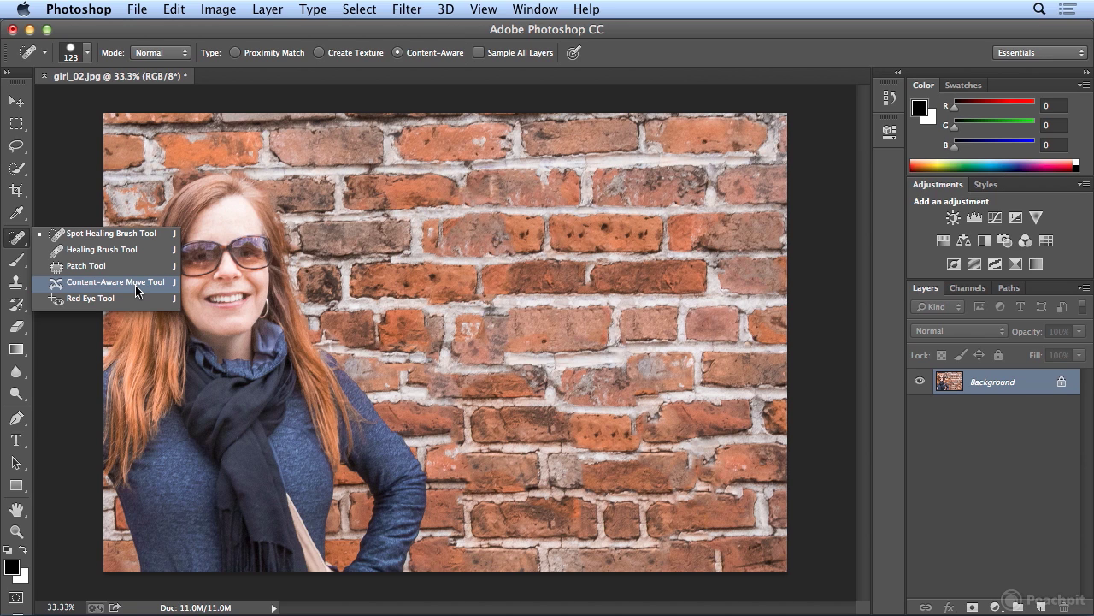
click(15, 236)
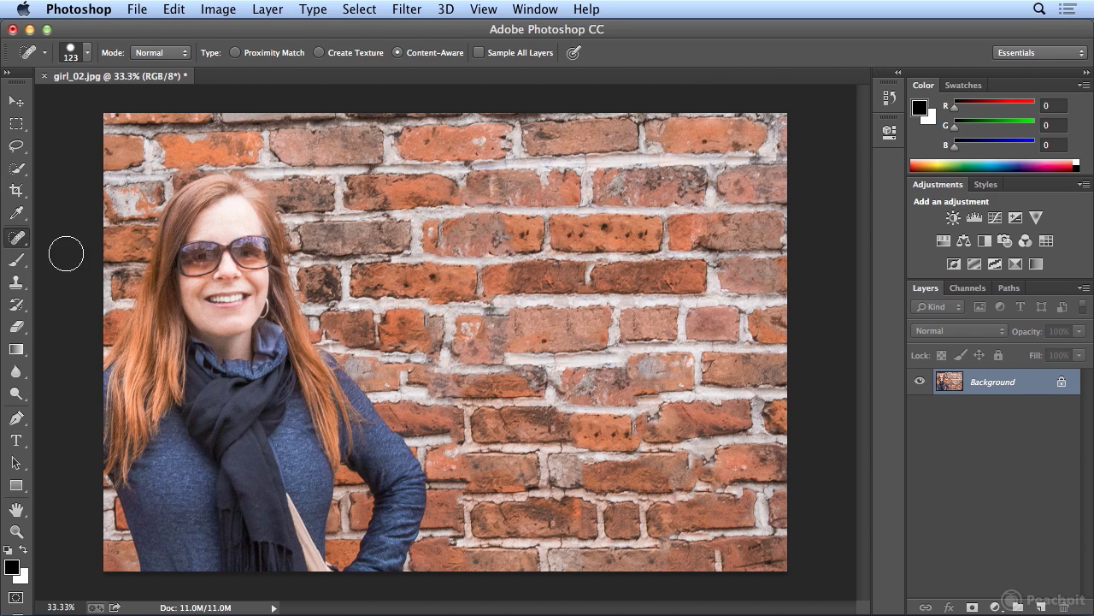